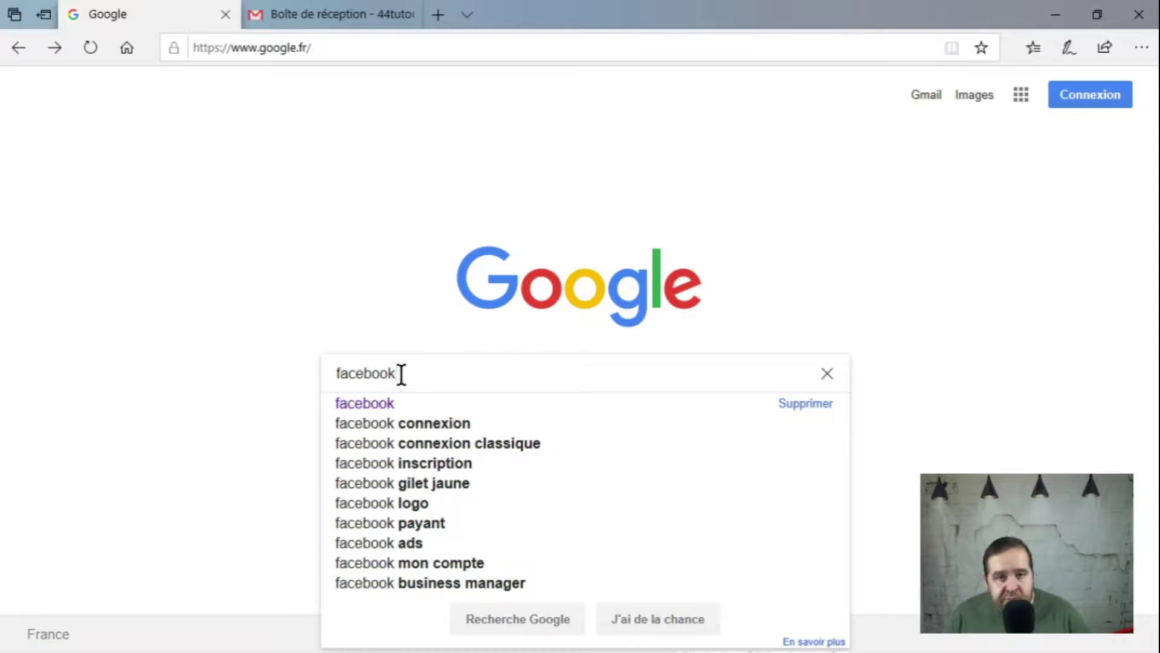
Step: Search Google for facebook and open the 'Facebook - Connexion ou inscription' result
key(Return)
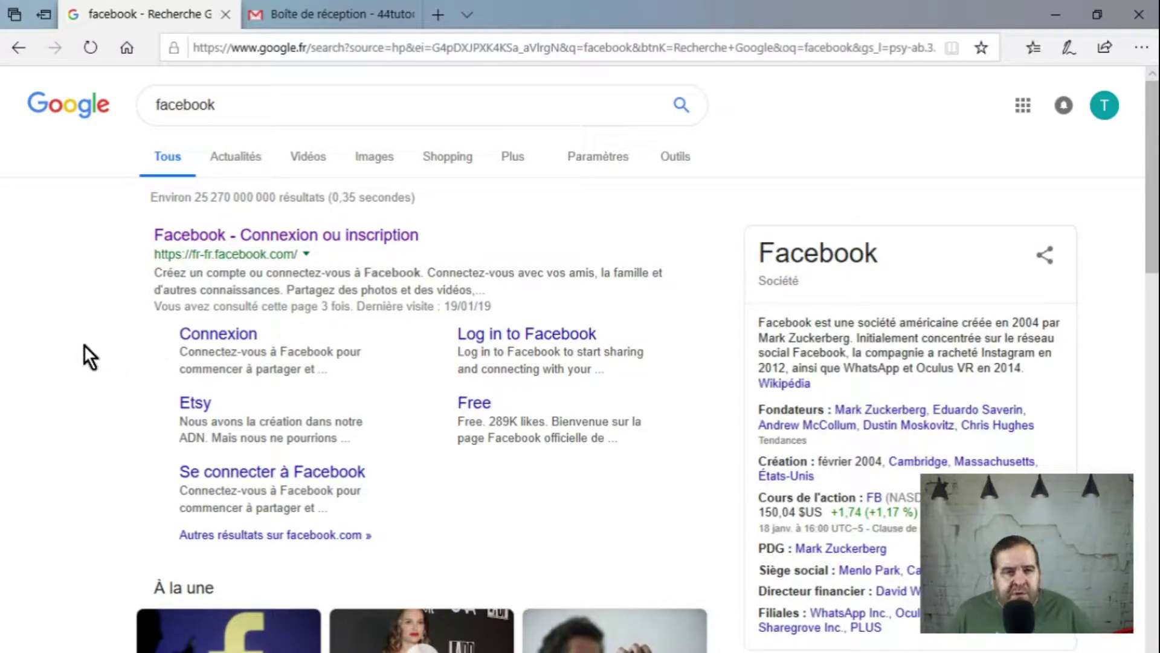
scroll(85, 344, down, 8)
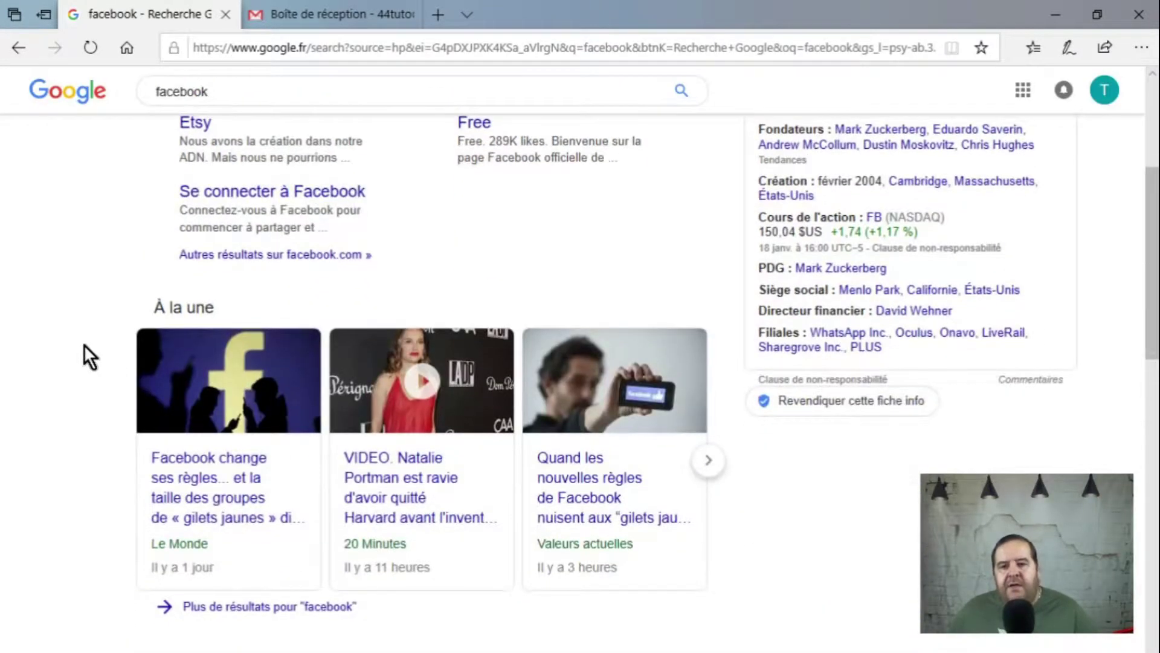
scroll(84, 345, down, 3)
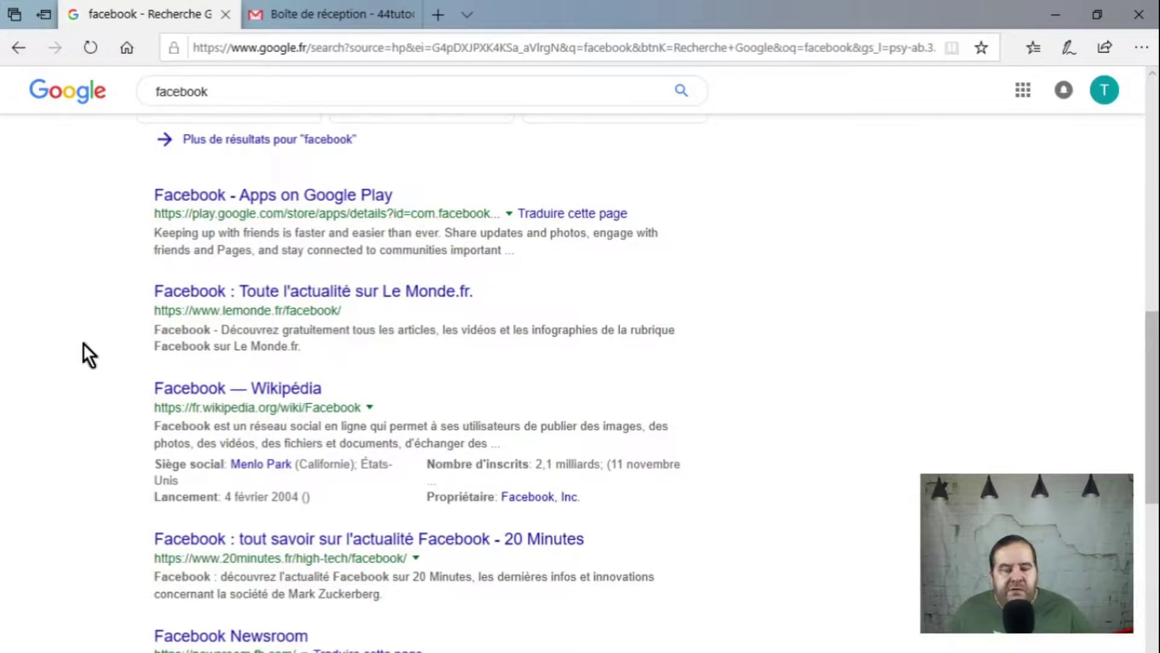
scroll(83, 343, up, 10)
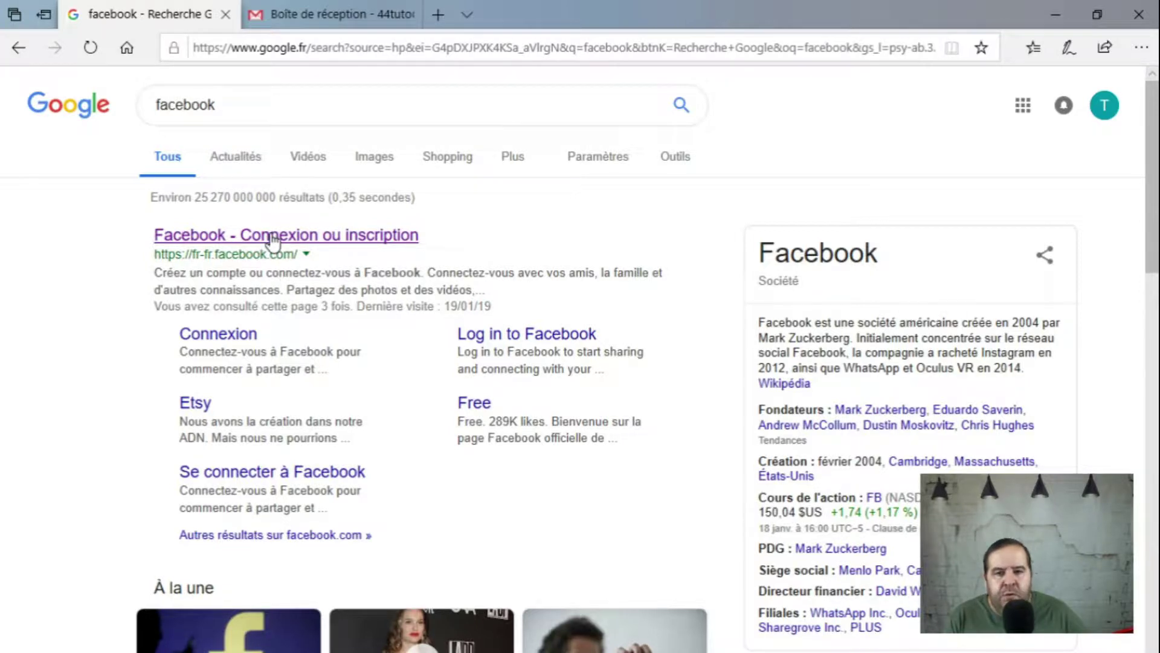
click(272, 236)
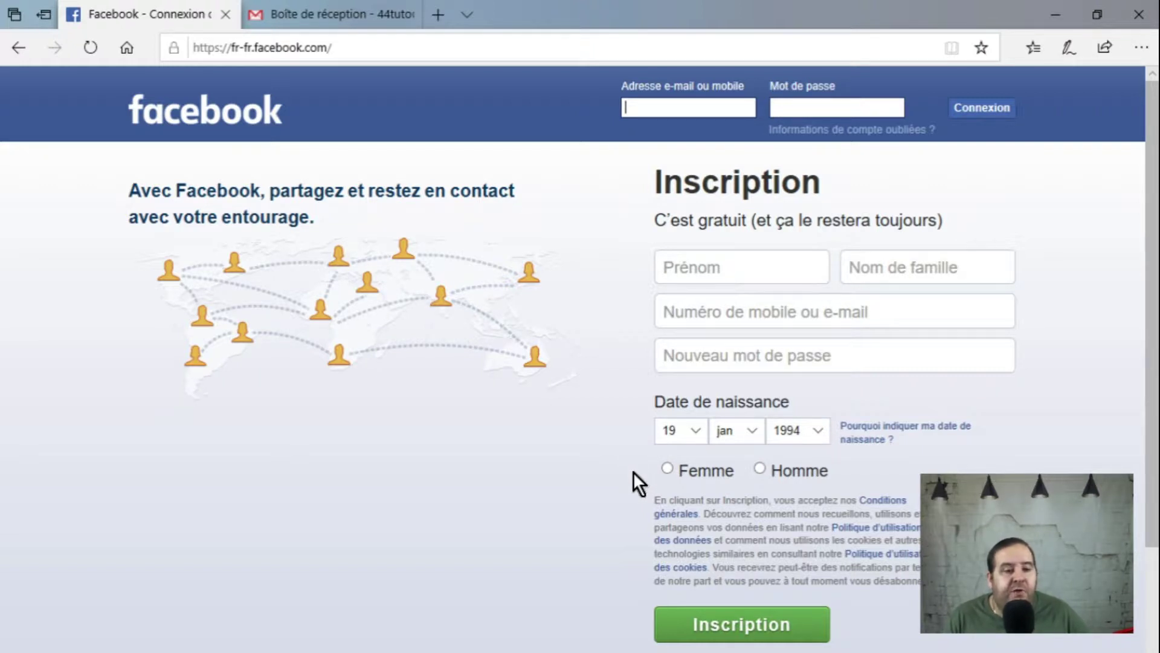
Step: Enter the new user's first name in Prénom and last name in Nom de famille
click(702, 261)
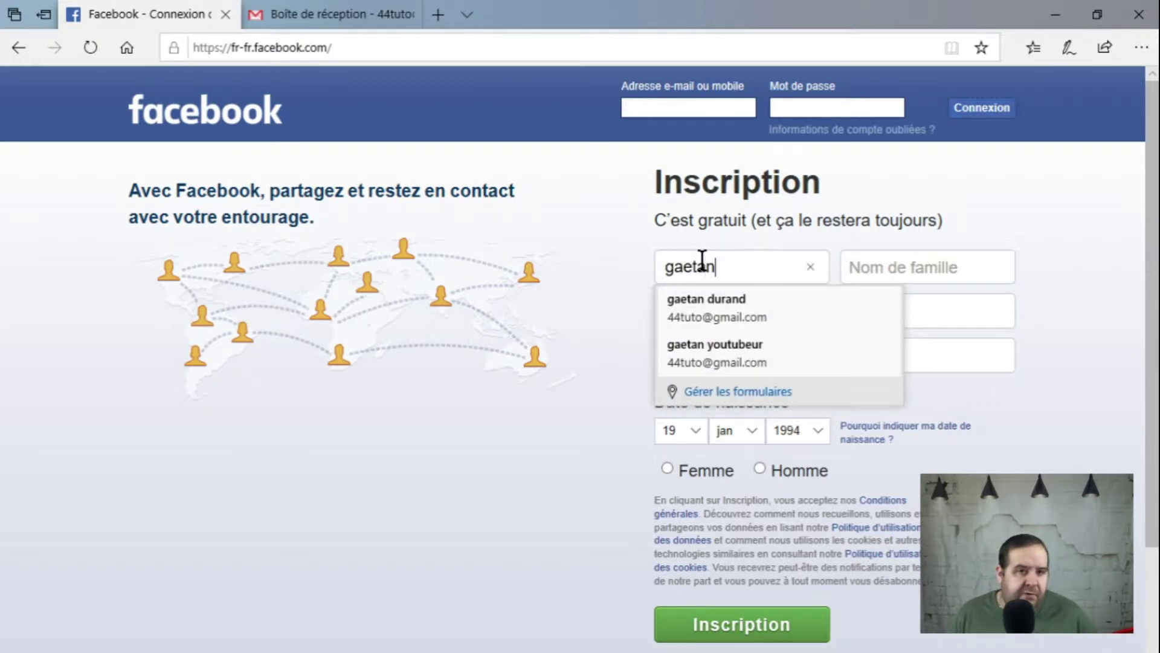
click(904, 261)
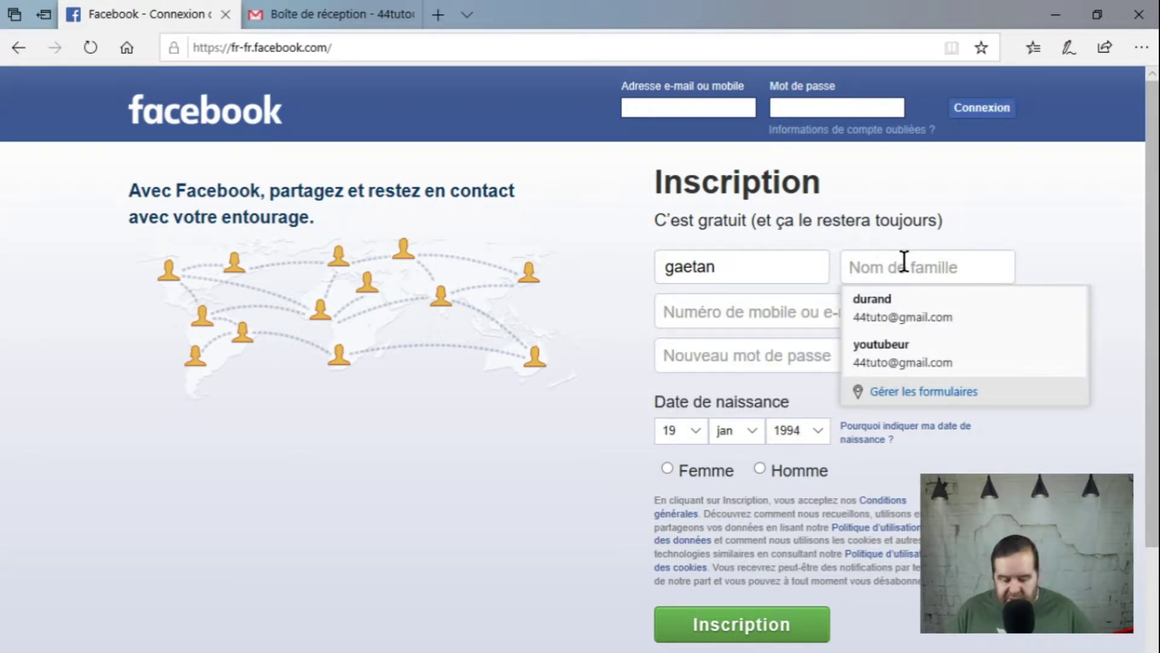
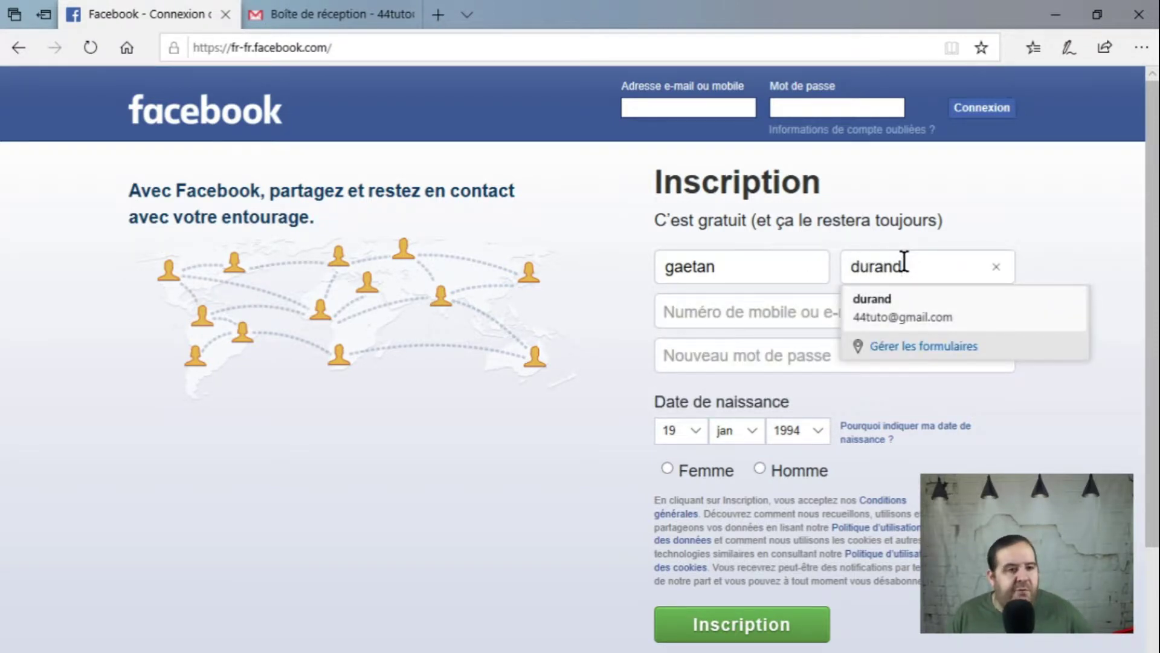
click(558, 446)
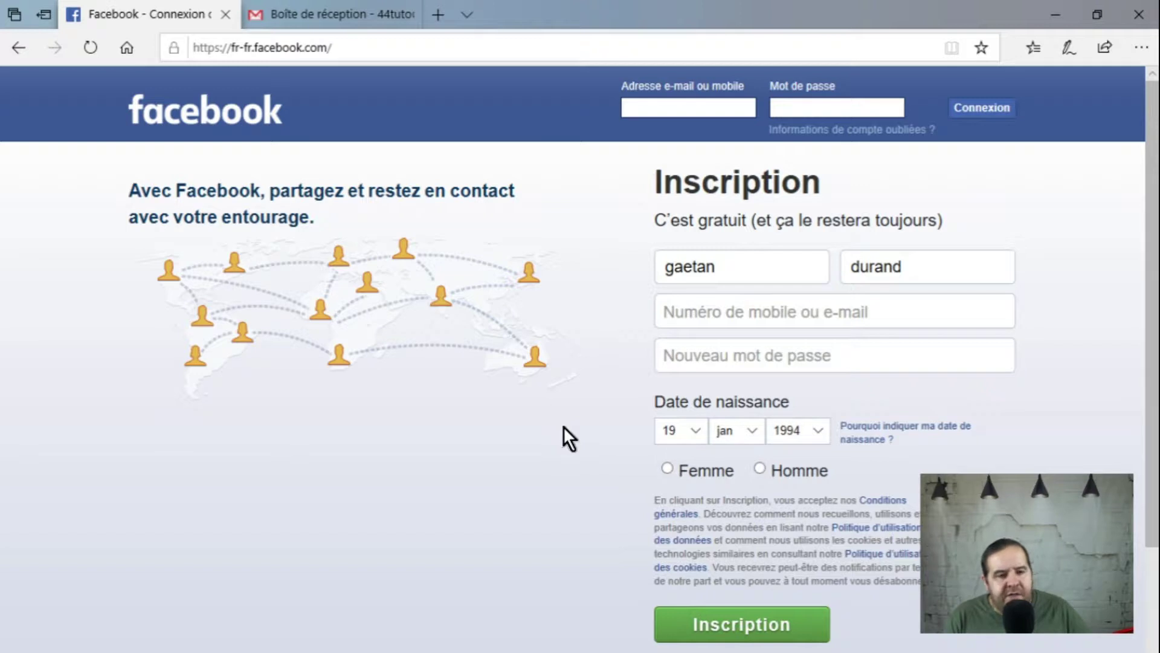
Step: Enter the account's Gmail address and repeat it in the confirmation e-mail field
click(715, 311)
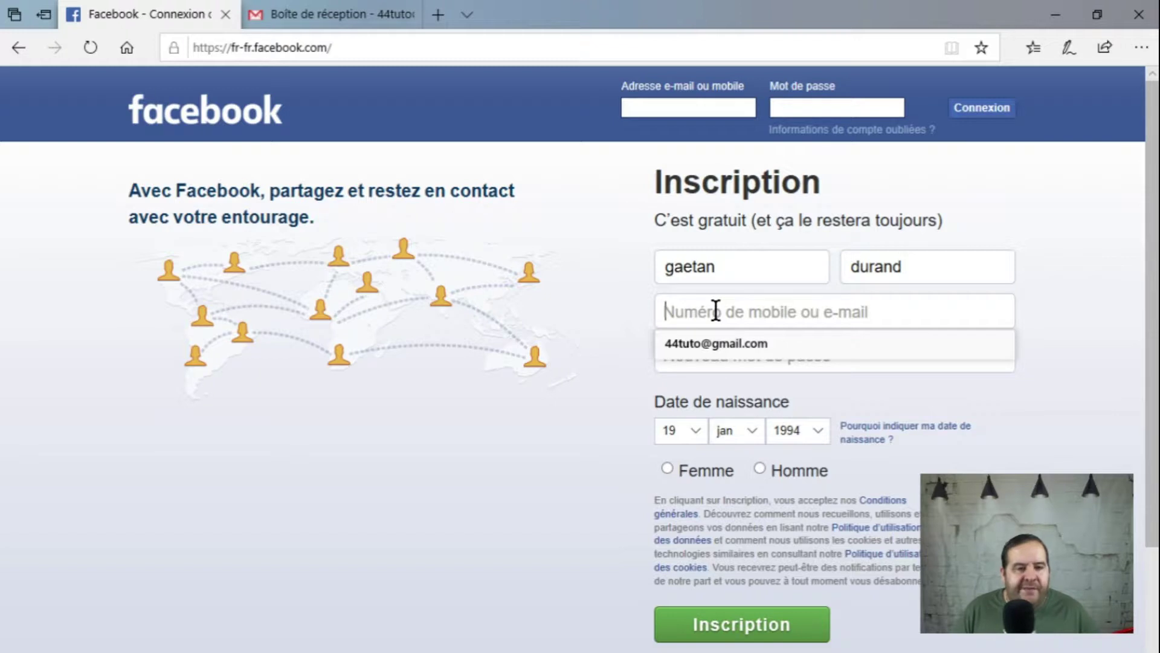
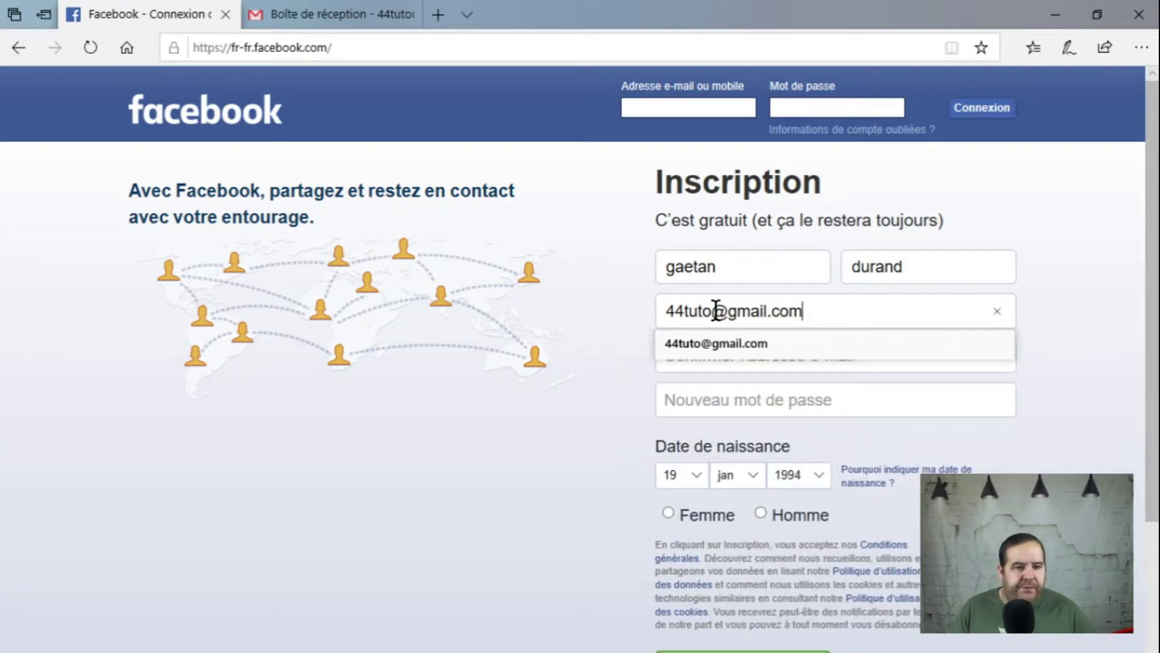
click(614, 329)
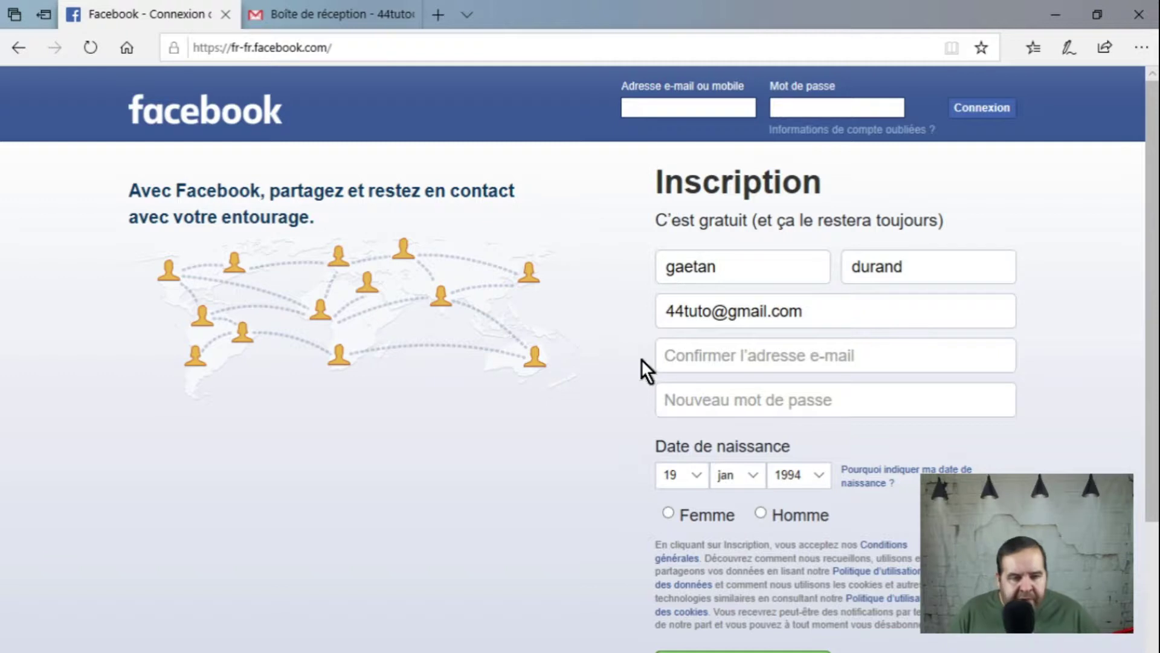
click(678, 354)
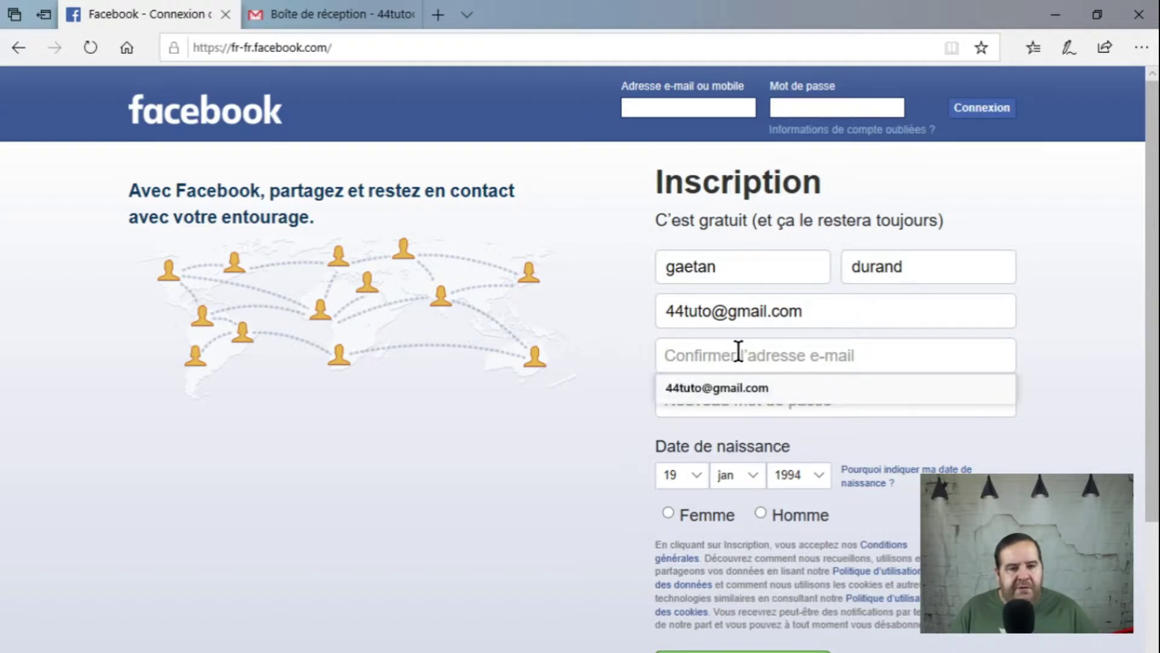
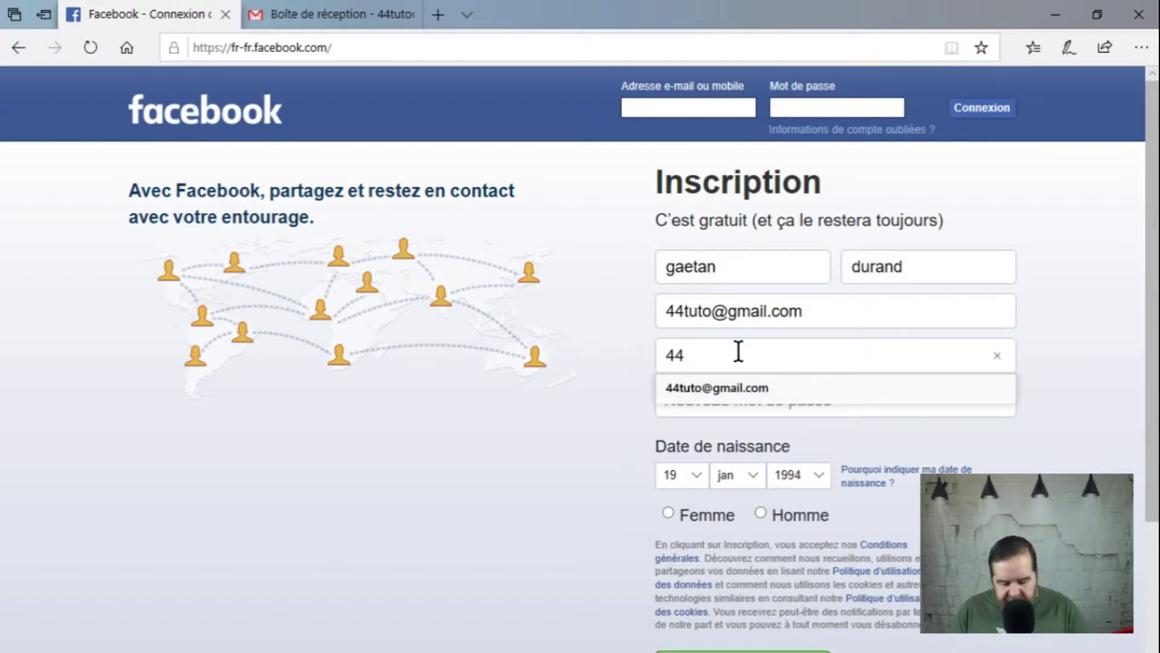
click(617, 449)
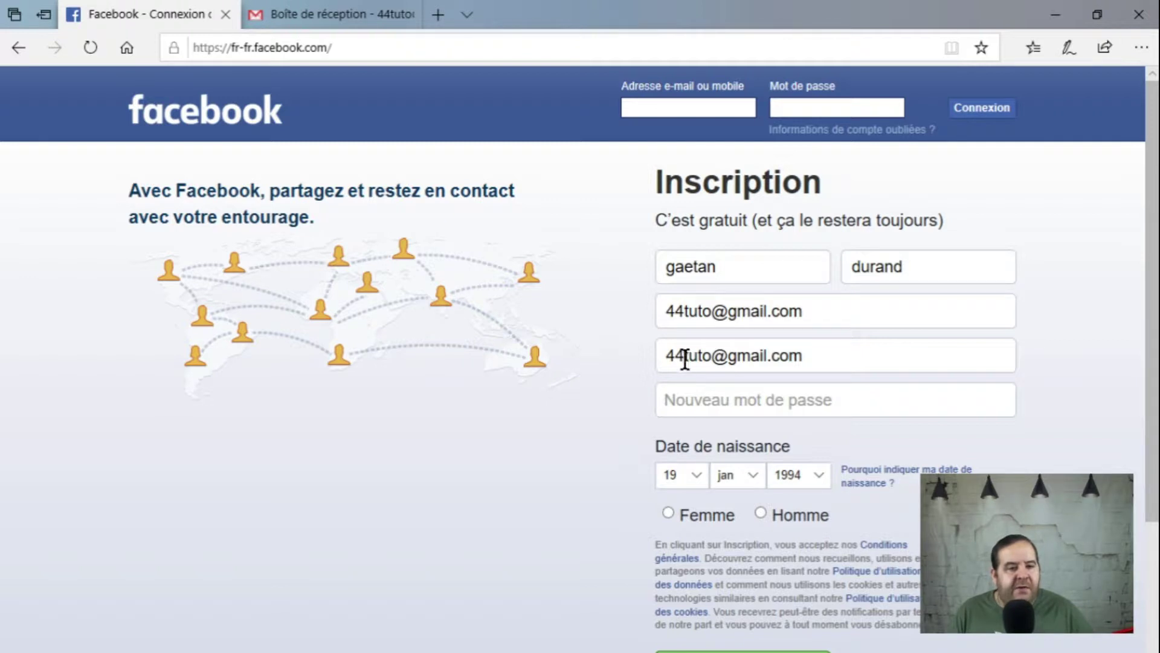
Step: Type the account password into the new-password field
click(695, 409)
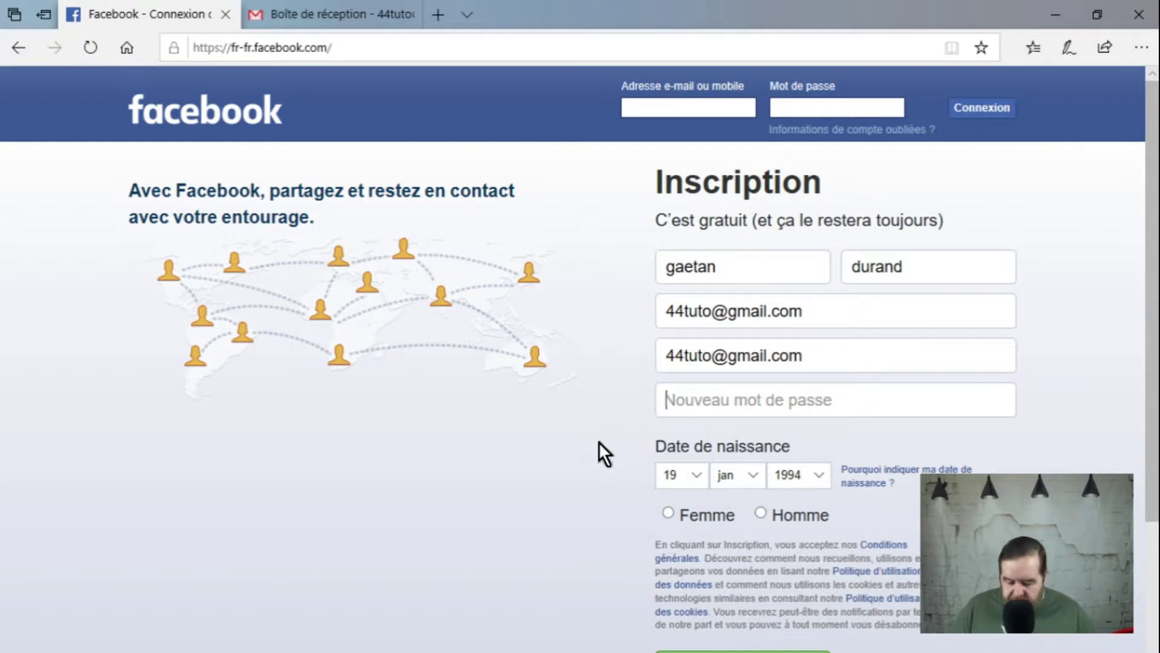
text(•••••)
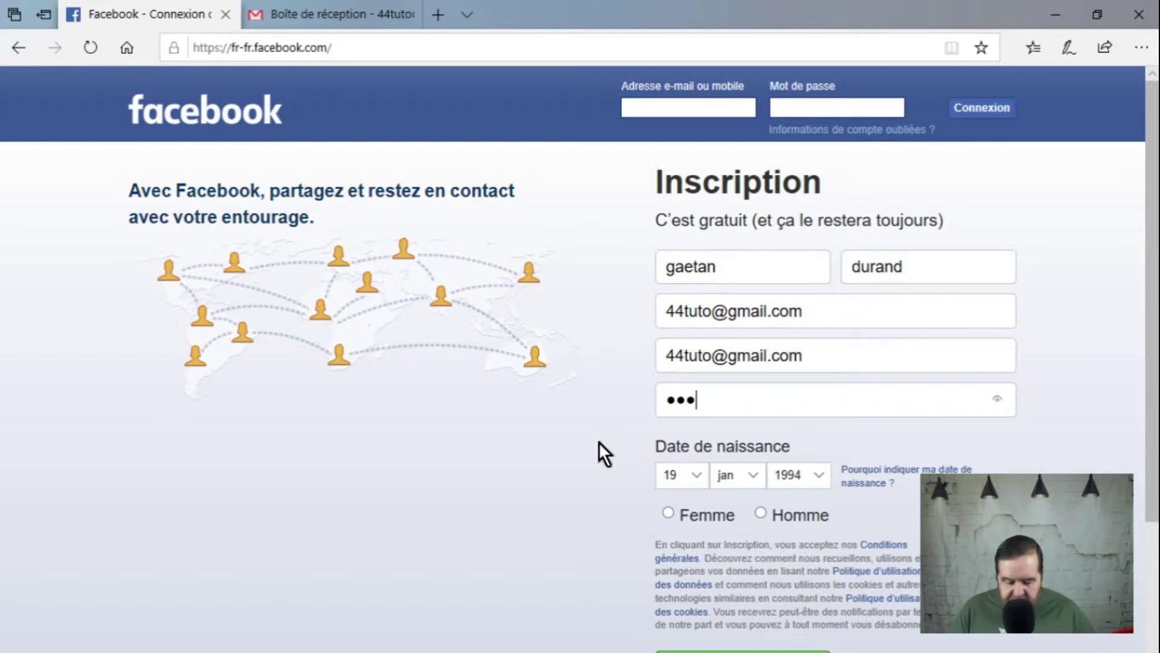
text(••••••)
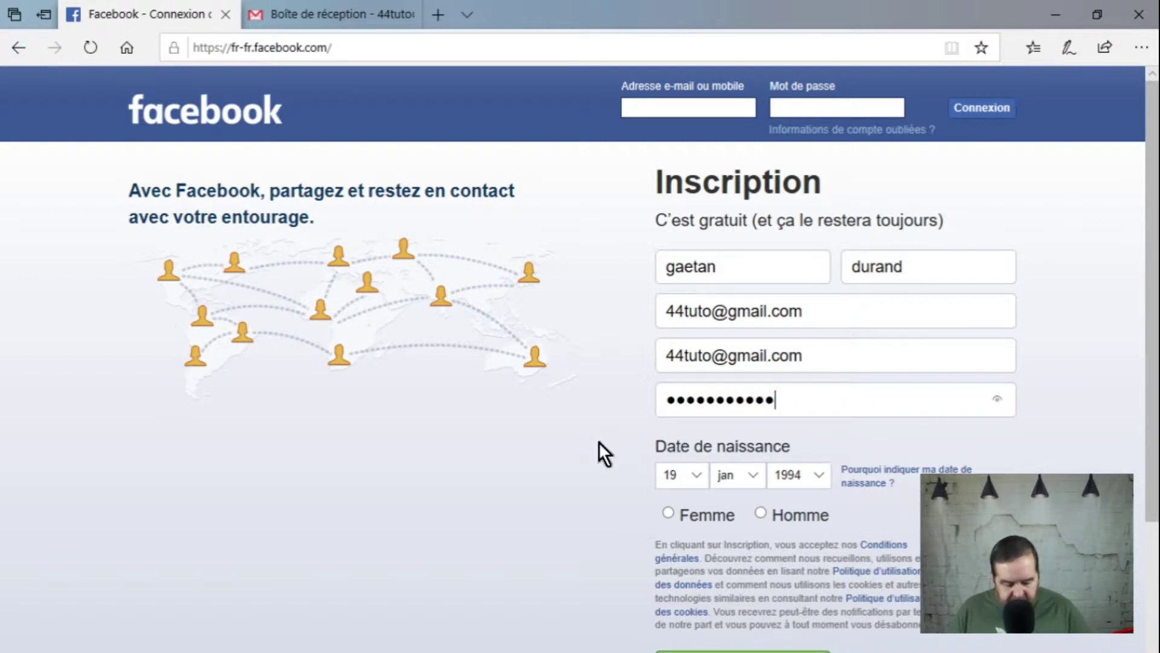
text(•)
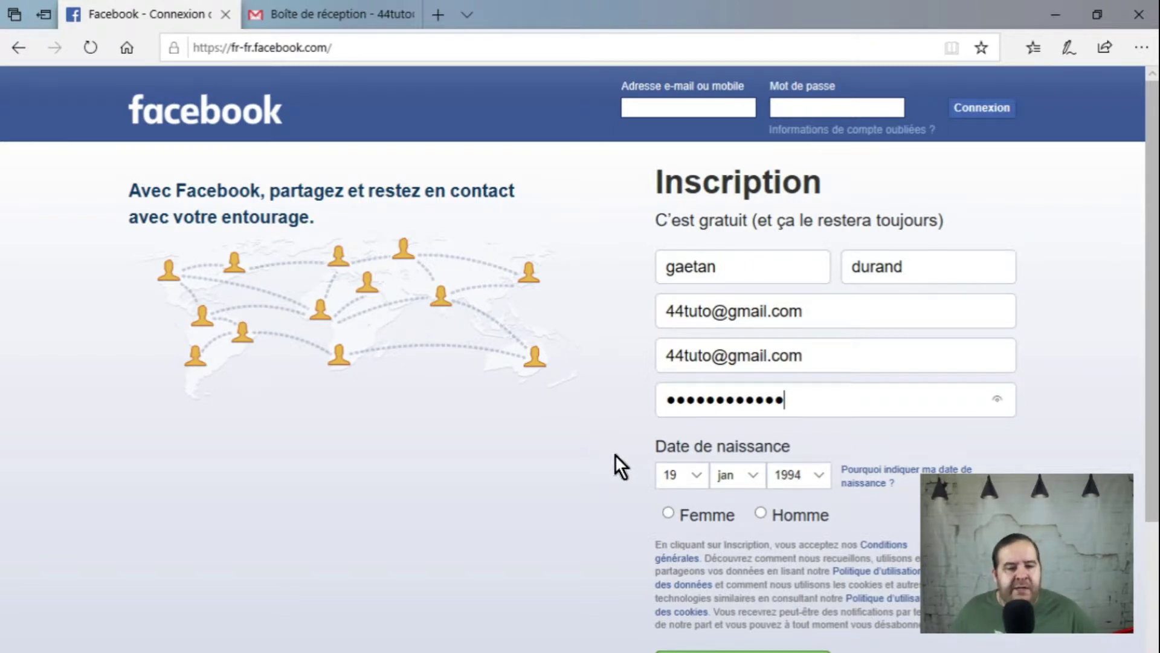
click(680, 474)
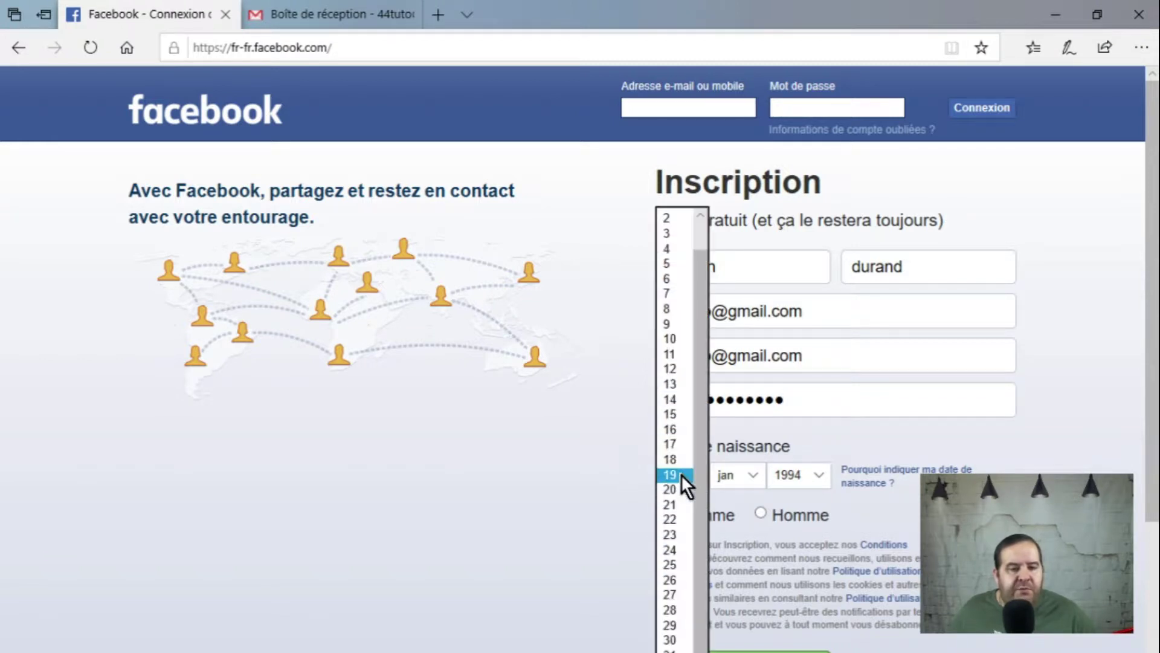
click(677, 419)
click(735, 476)
click(736, 476)
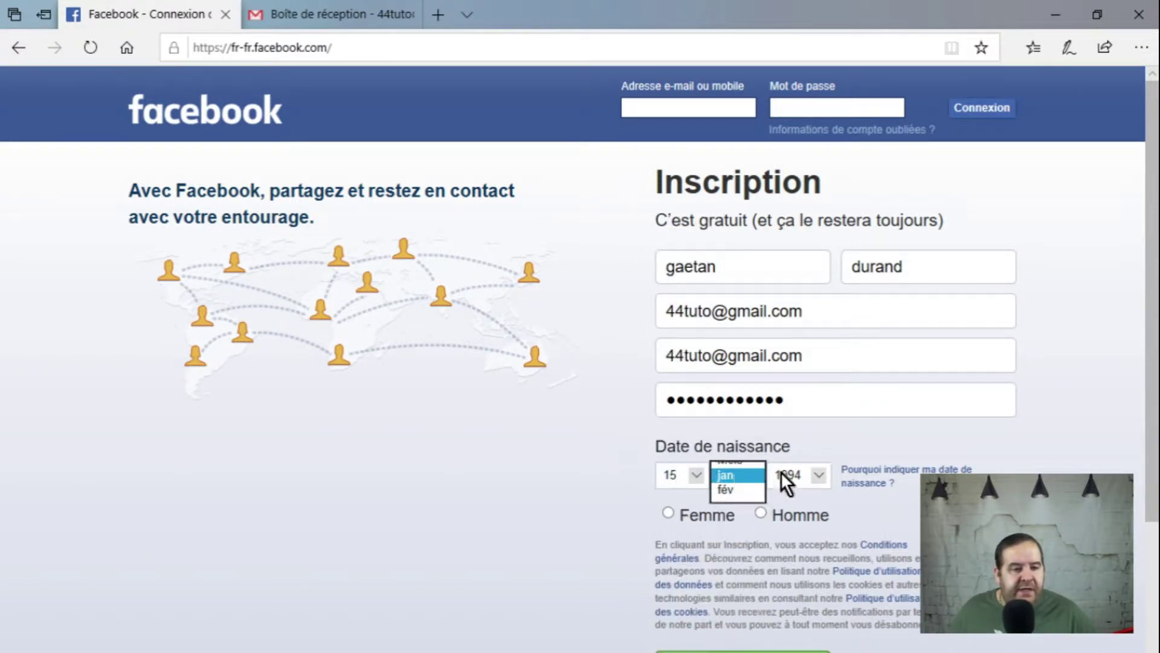
click(786, 474)
scroll(795, 466, down, 3)
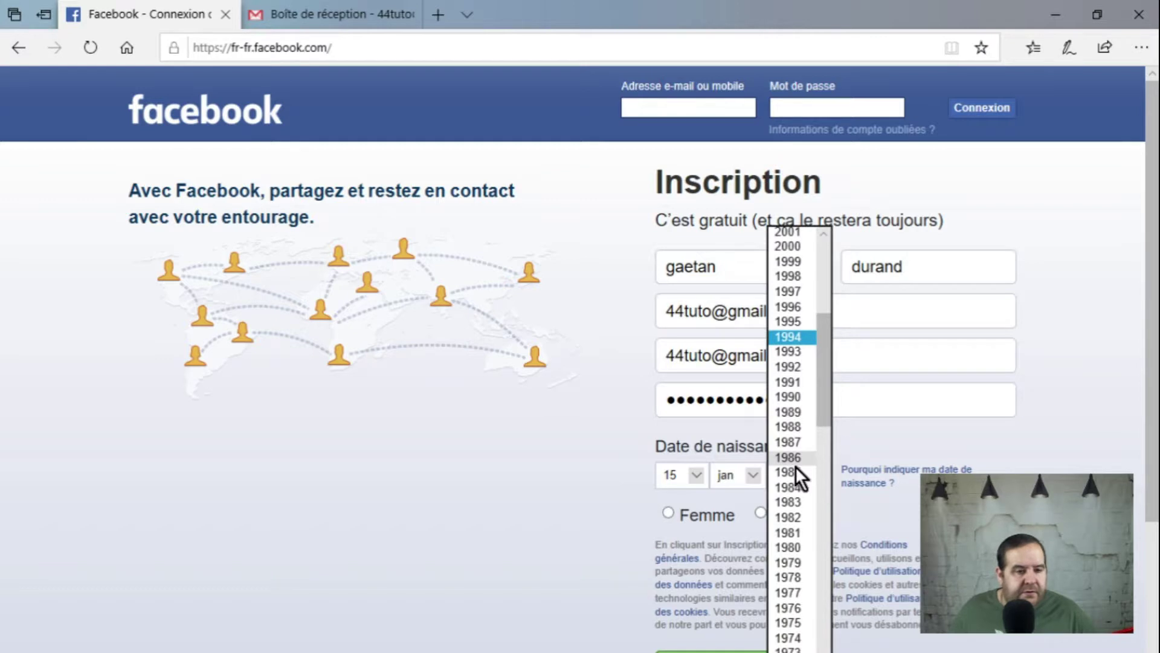
click(793, 582)
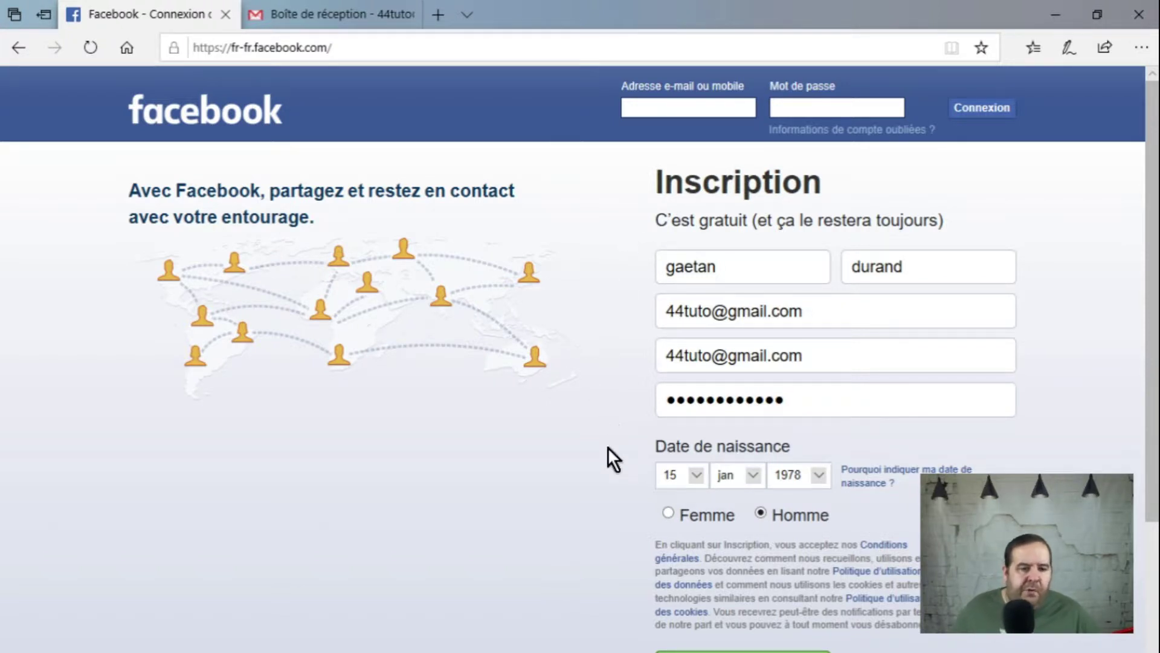
scroll(608, 447, down, 3)
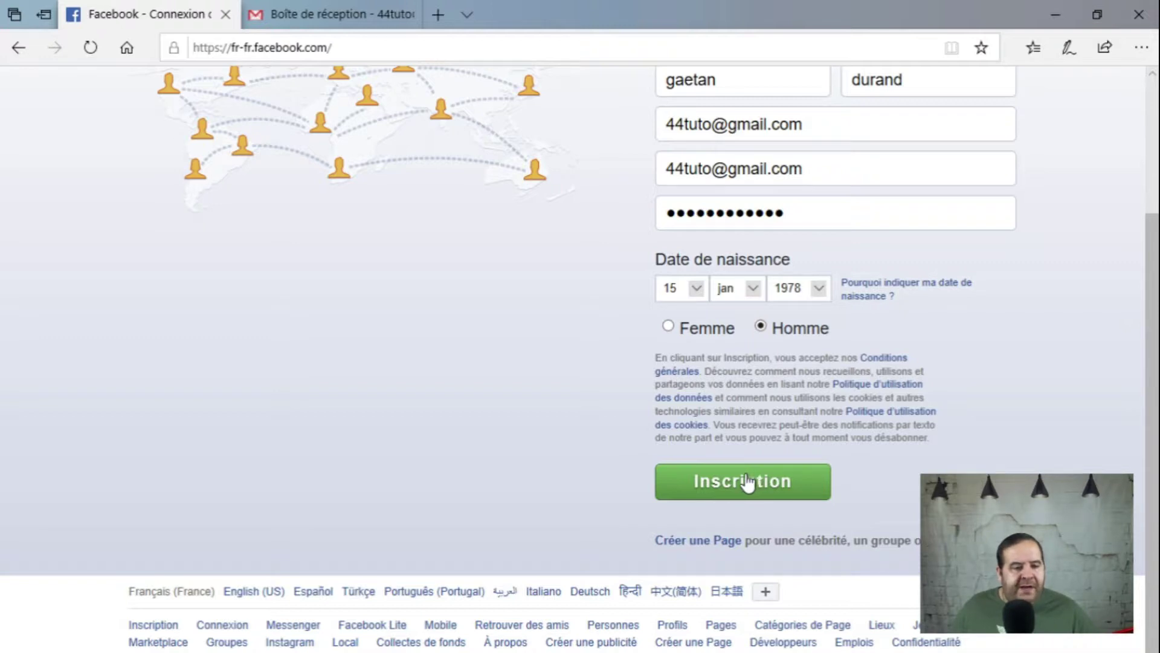
Step: Submit the Inscription form to reach the 'Confirmez votre adresse e-mail' page
click(747, 482)
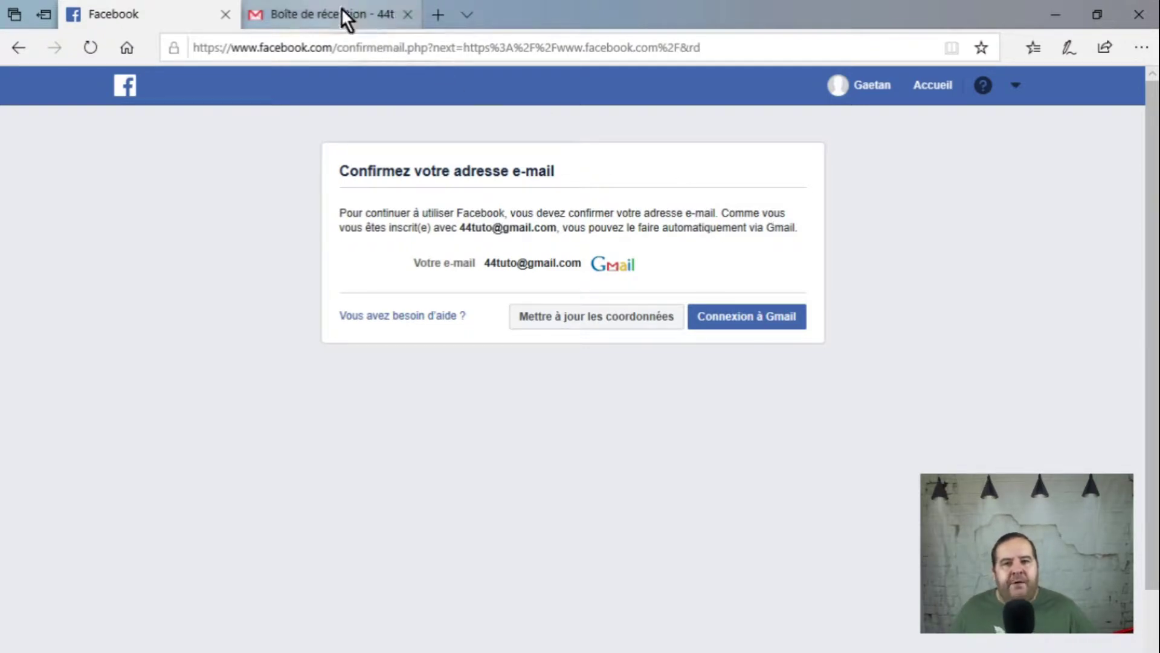
mouse_move(337, 5)
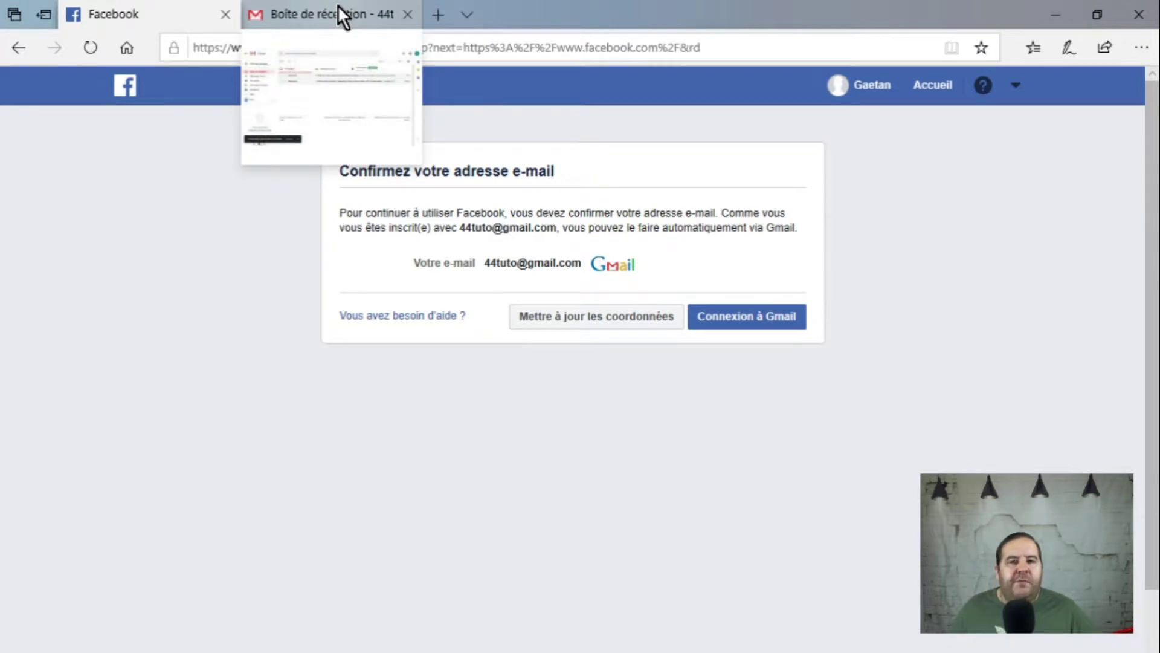
click(337, 4)
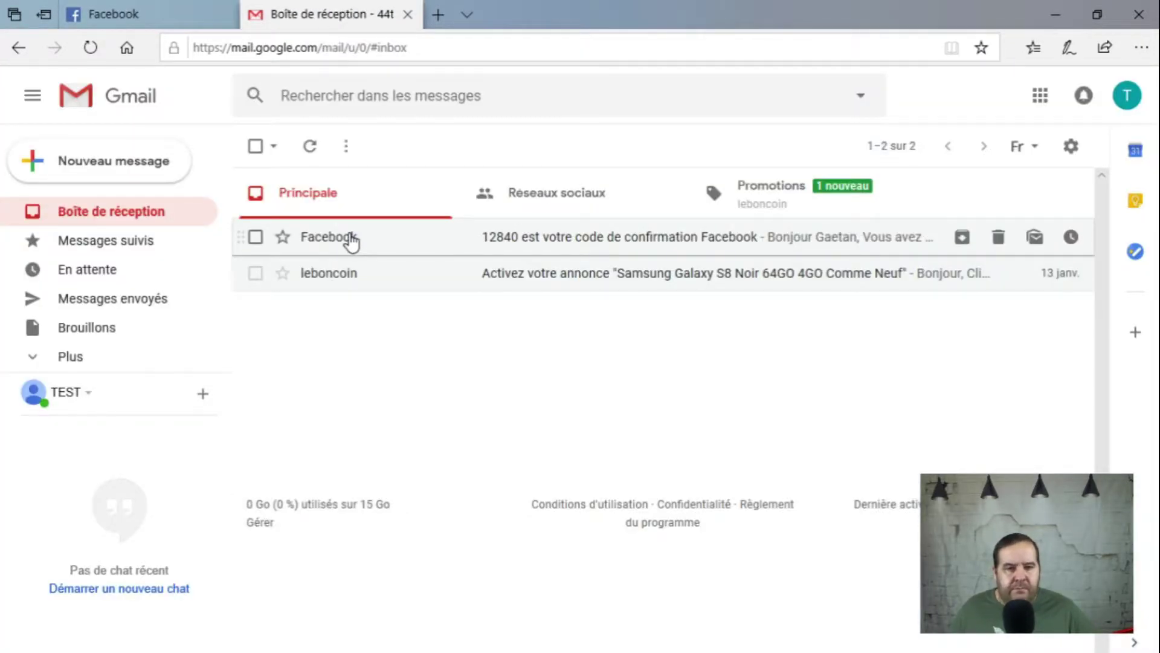
click(333, 237)
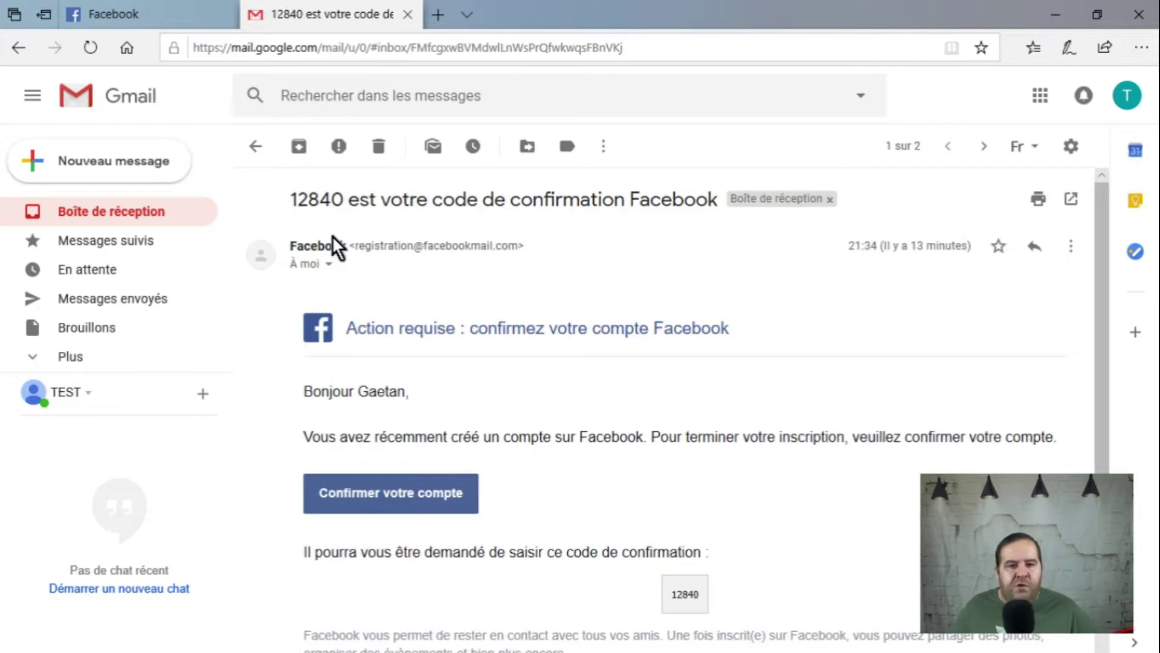
scroll(545, 371, down, 4)
scroll(552, 351, up, 1)
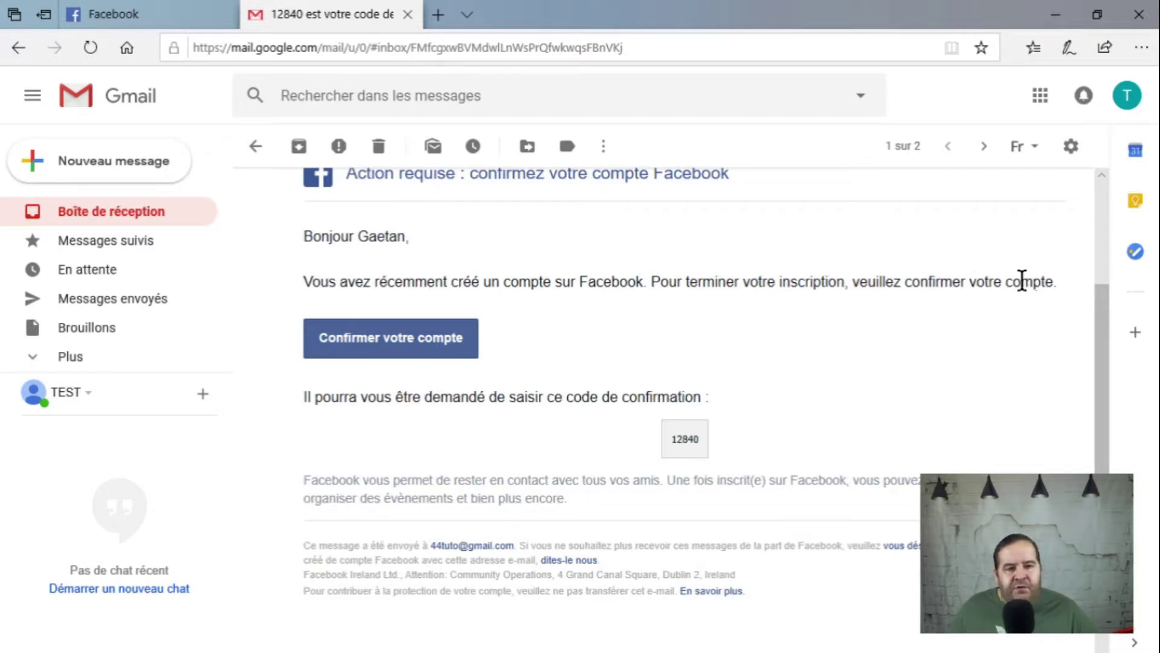
Step: Confirm the account via 'Confirmer votre compte' and accept the 'Compte confirmé' dialog
click(390, 342)
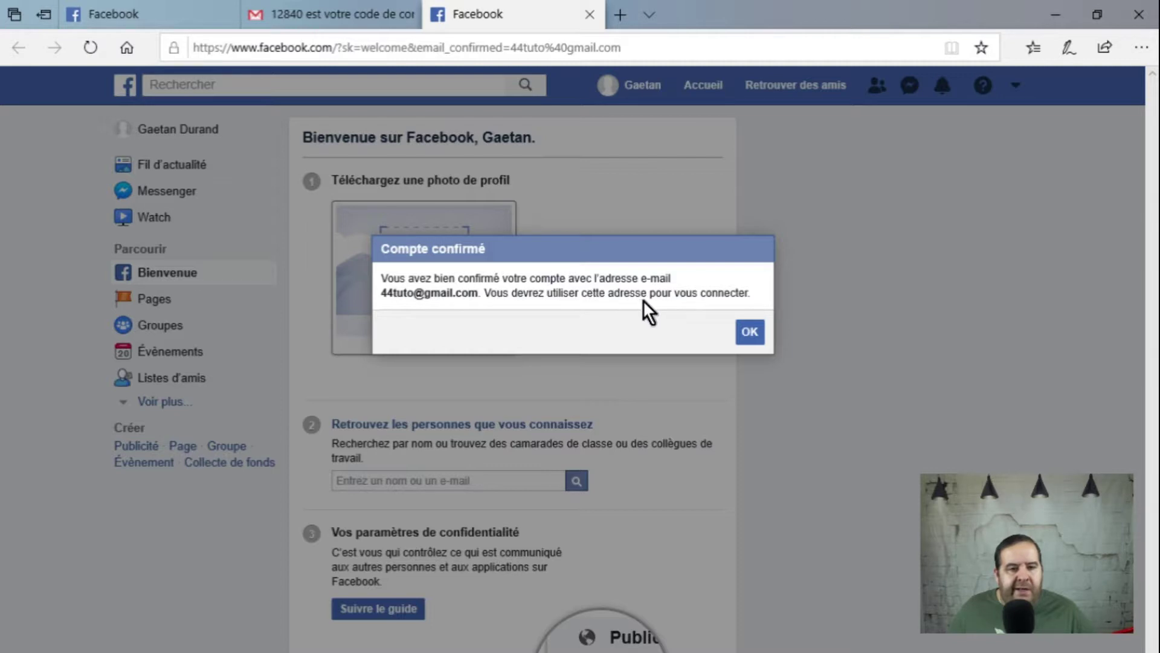
click(749, 331)
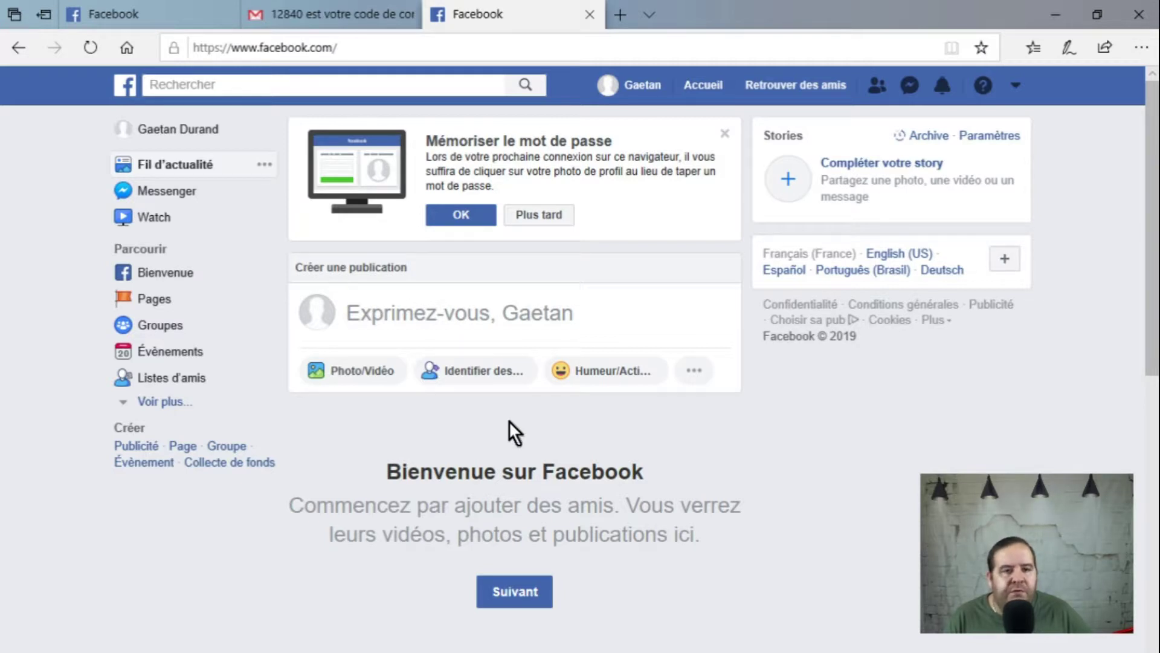
click(379, 8)
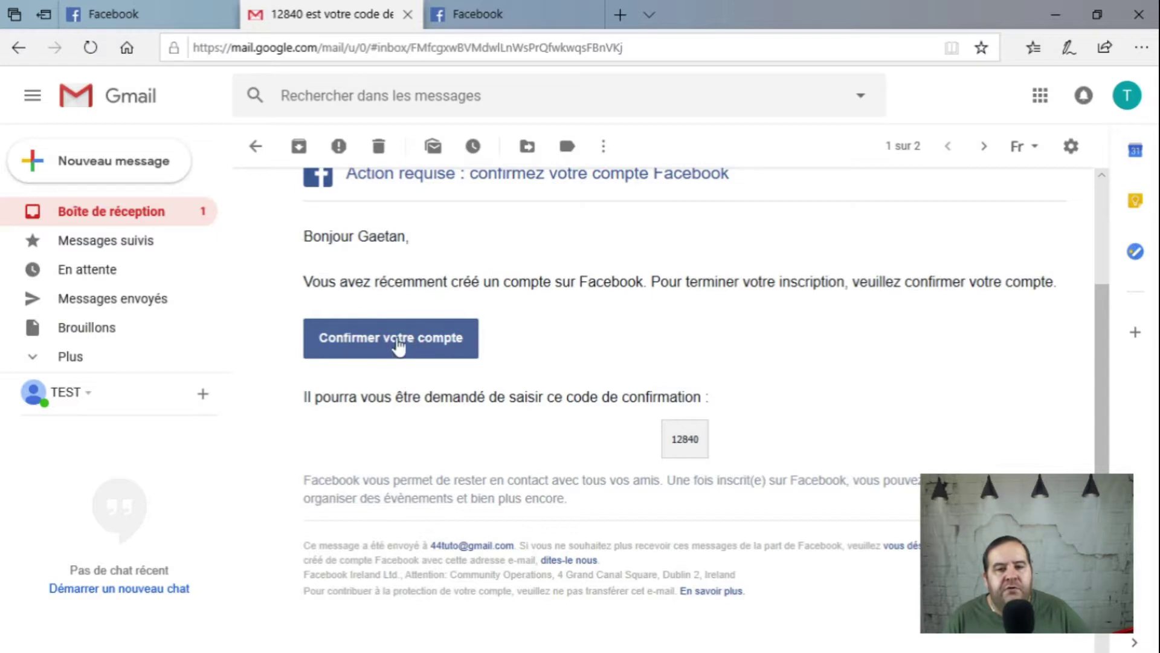
click(520, 3)
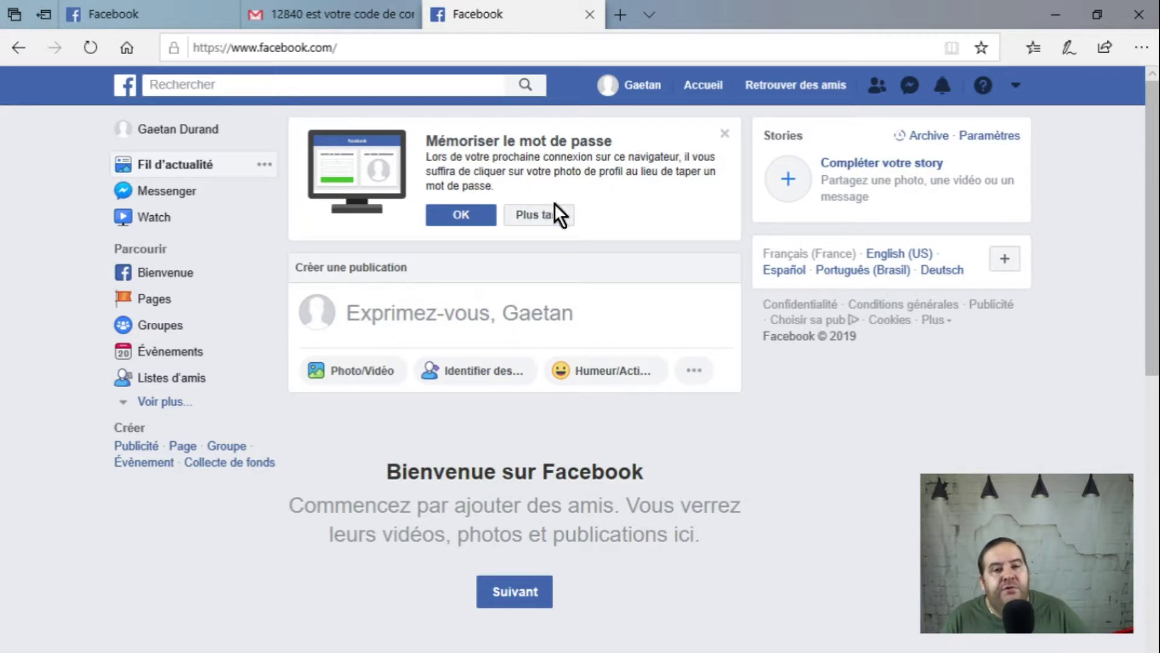
Step: Dismiss the 'Mémoriser le mot de passe' prompt and go to the new profile page
click(477, 223)
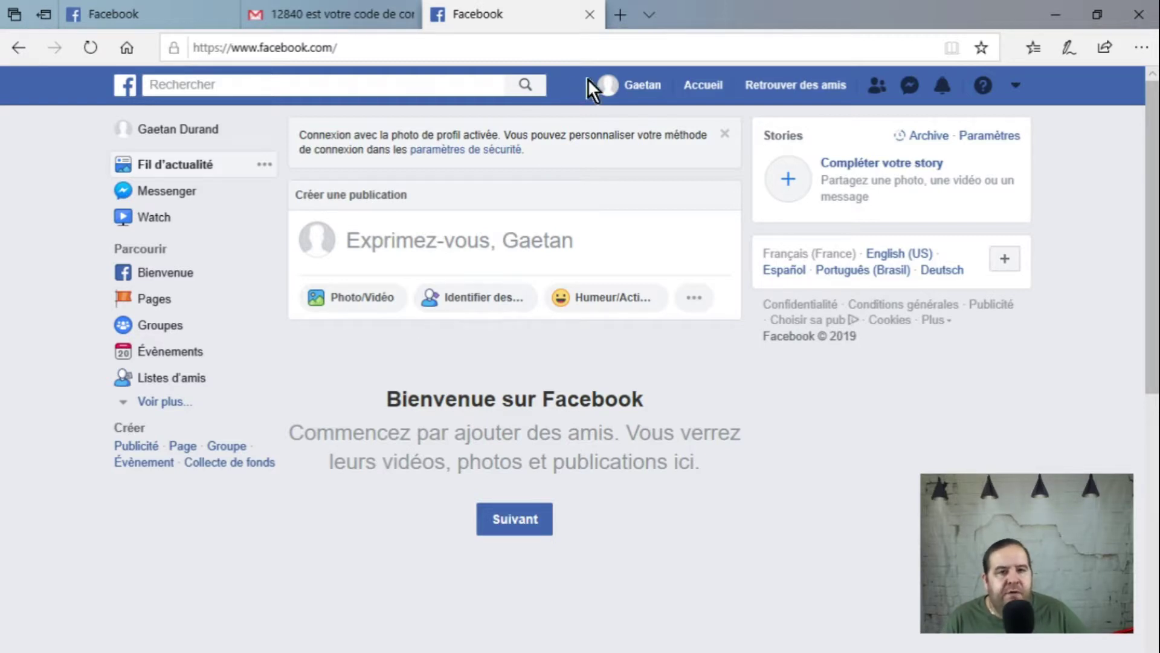
click(644, 89)
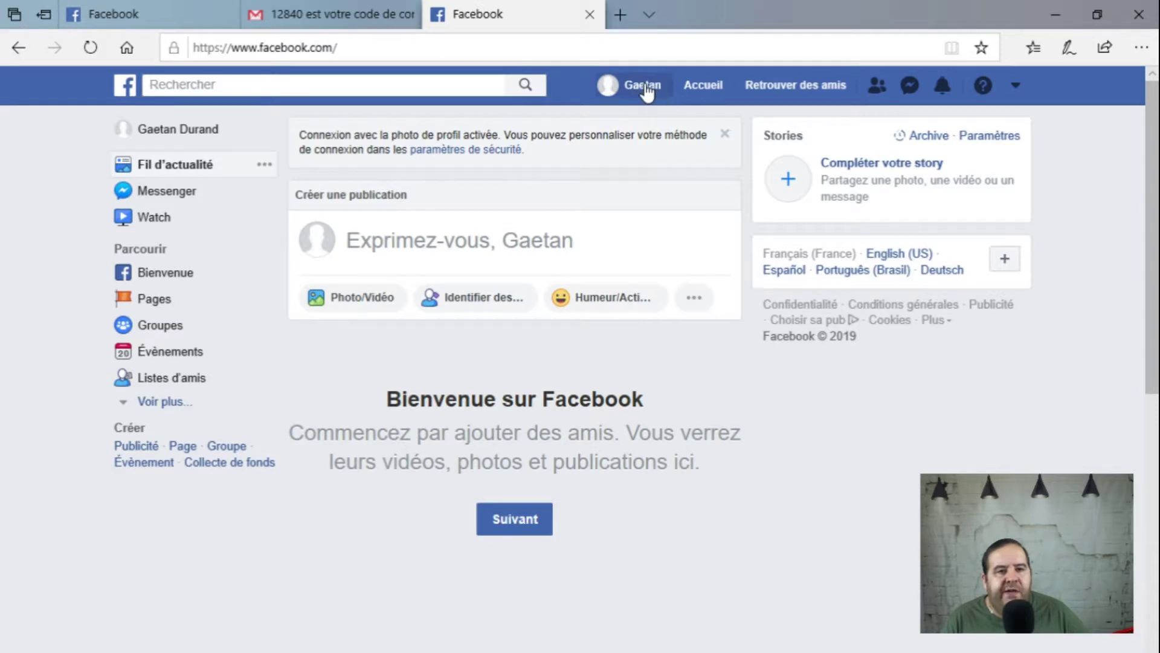
Step: Skip the profile and cover photo tips, then open 'Ajouter une photo' on the profile picture
scroll(523, 416, down, 2)
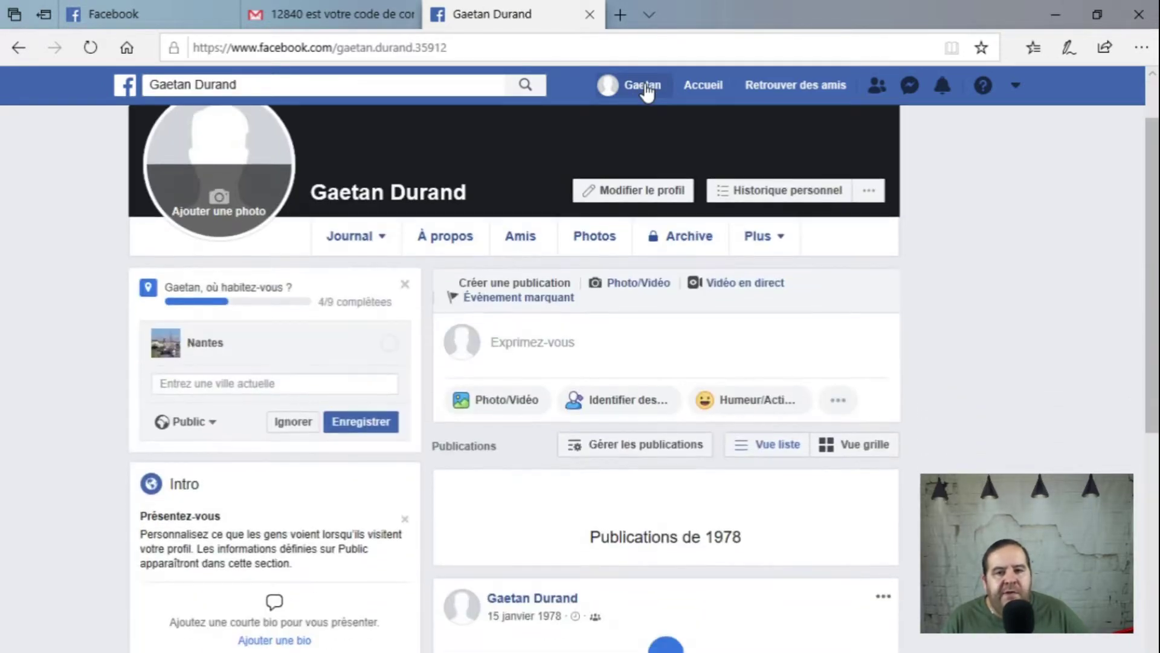
scroll(524, 415, up, 2)
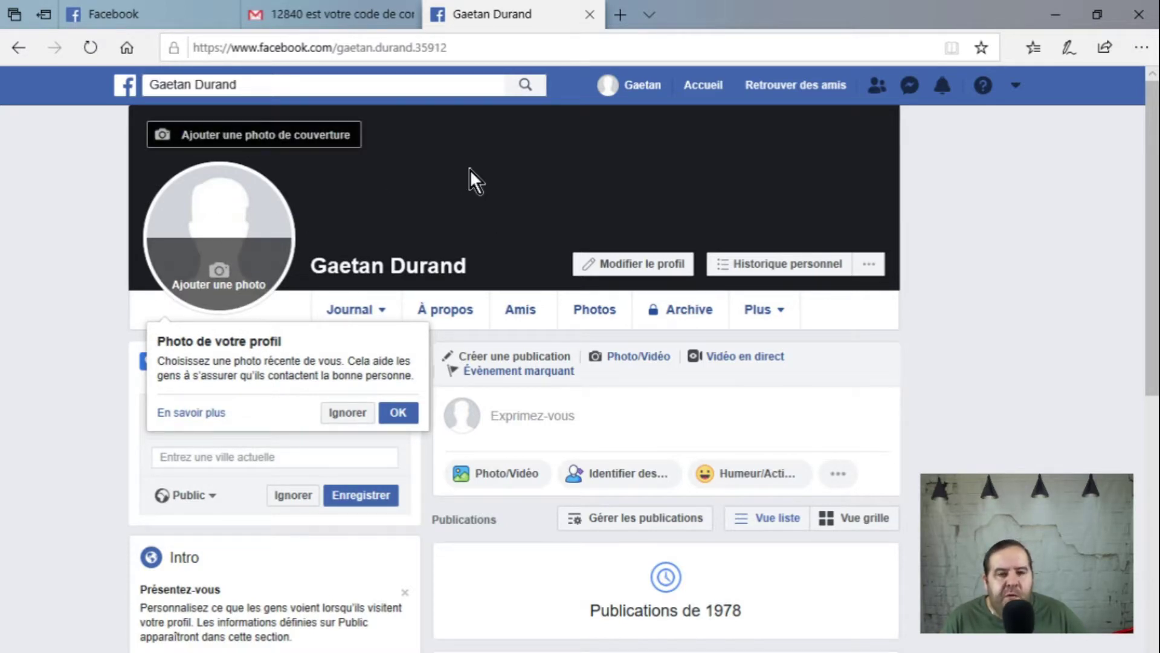
click(347, 412)
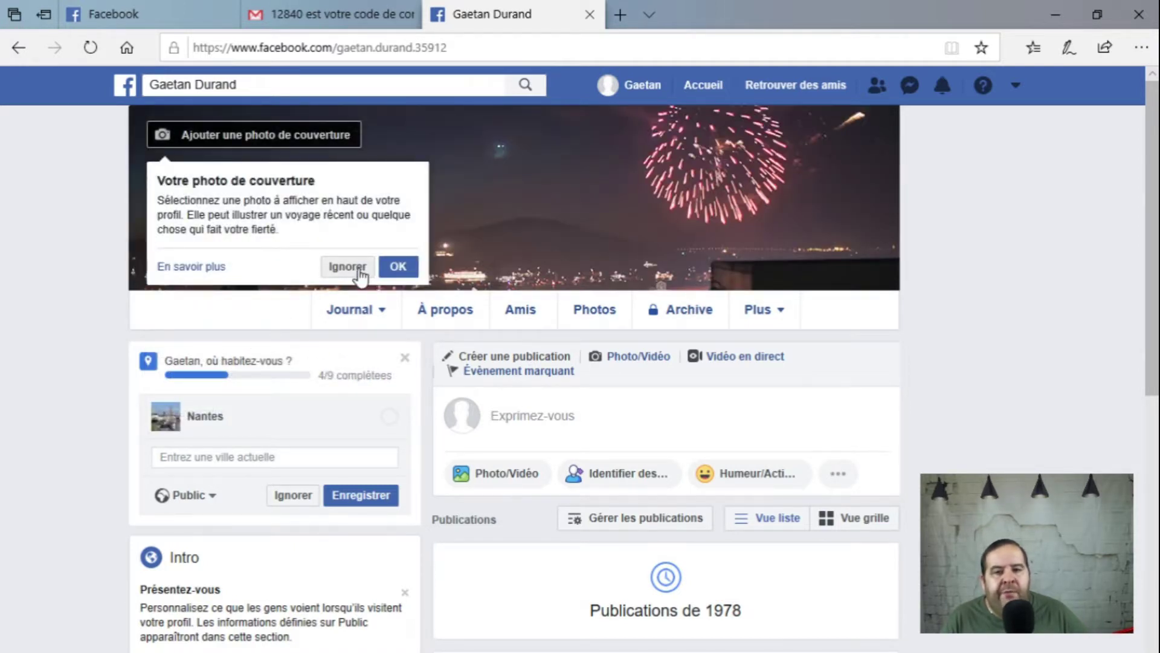
click(356, 265)
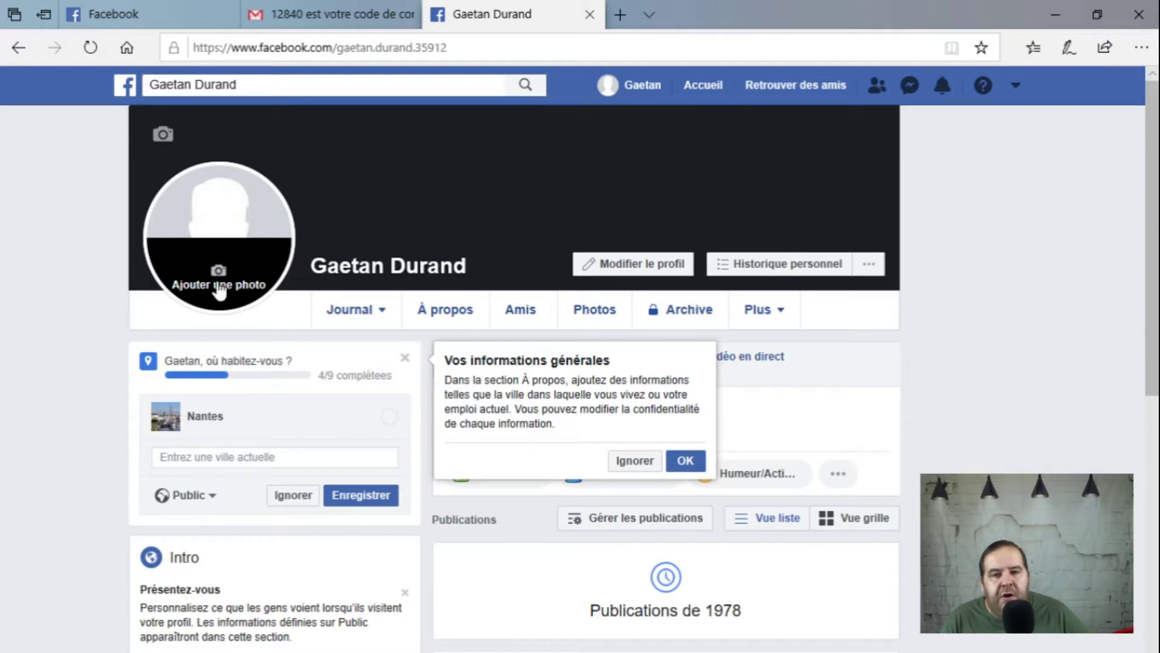
click(216, 282)
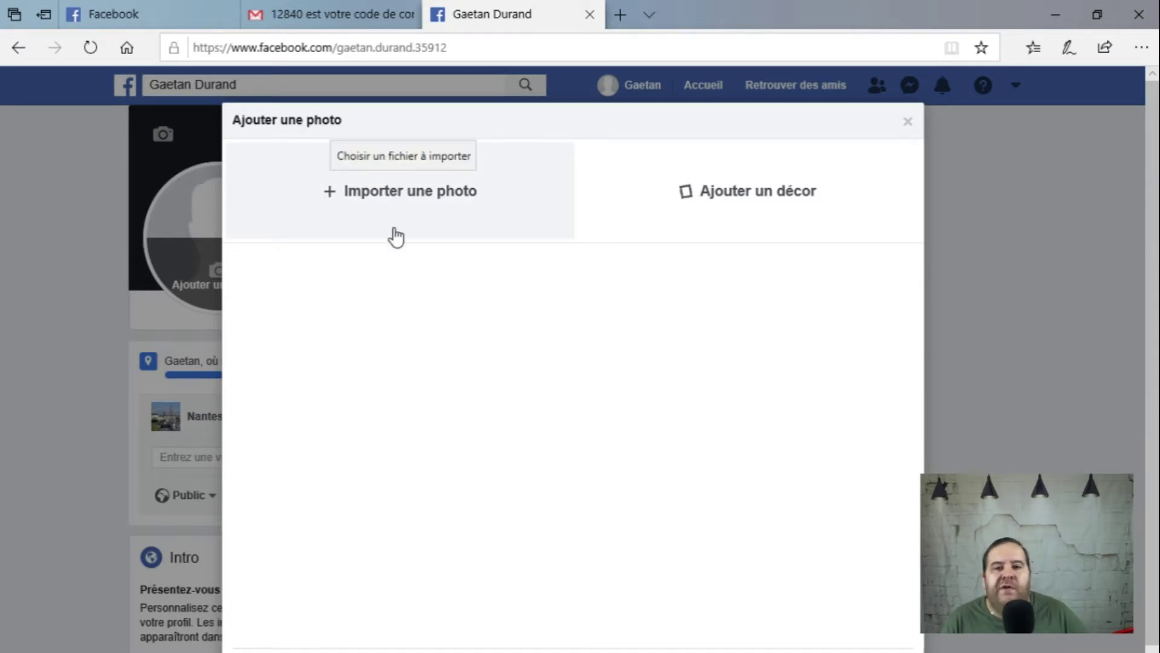
Step: Pick the beanie-and-scarf selfie JPG from the Images folder, loading it into the profile crop dialog
click(397, 196)
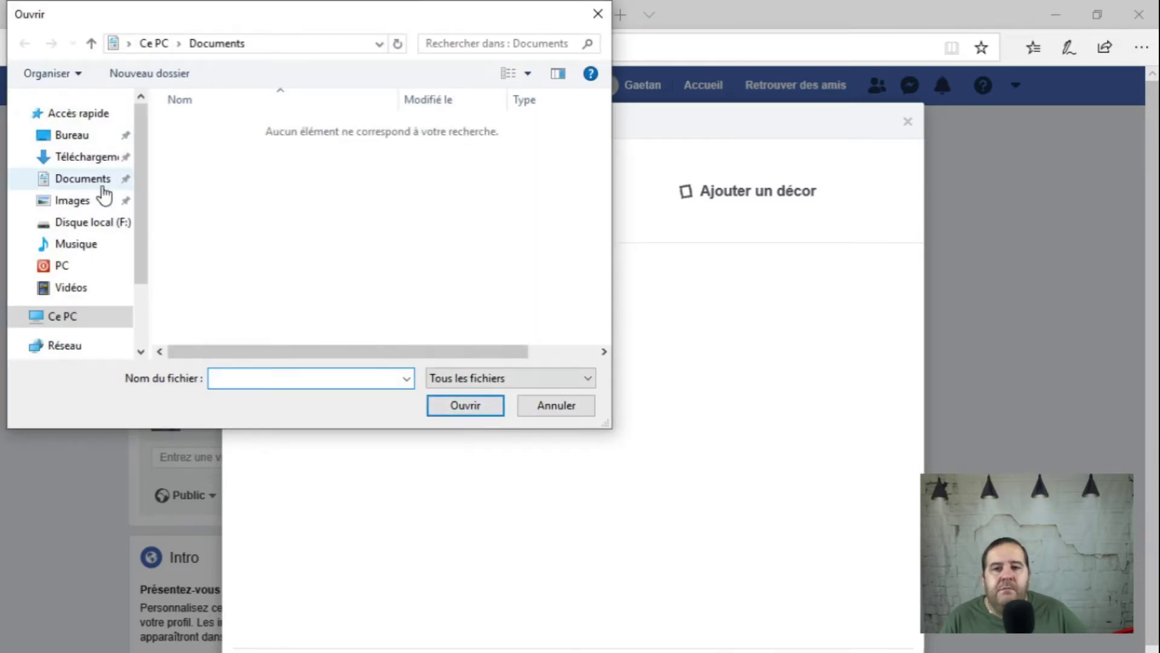
click(78, 200)
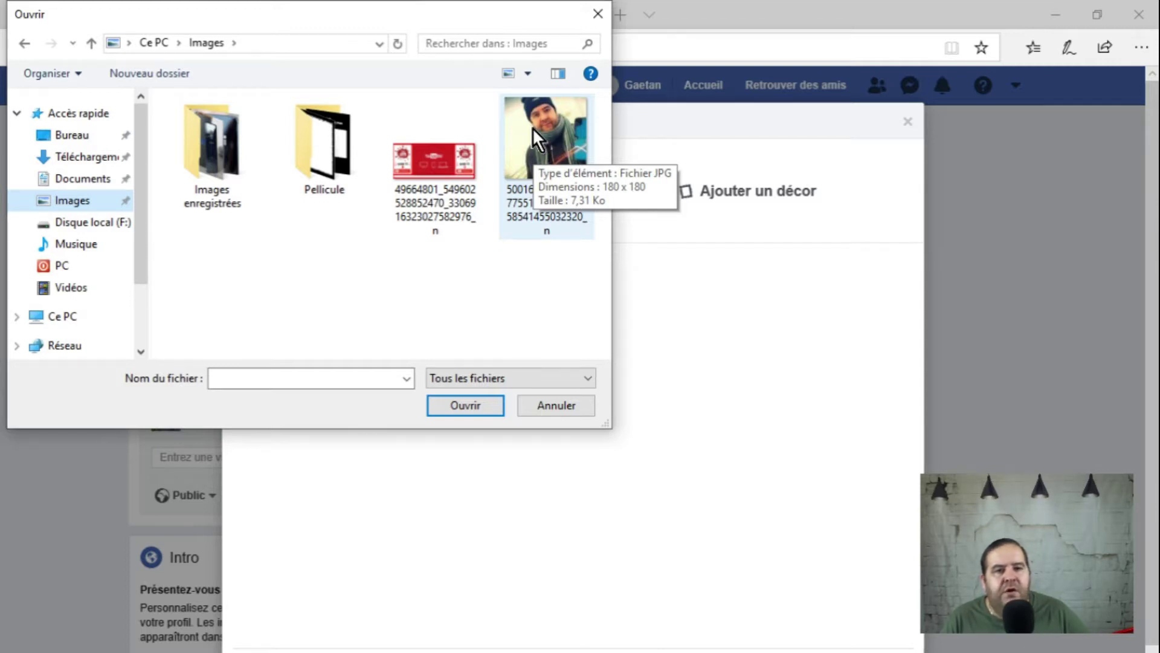
double_click(531, 125)
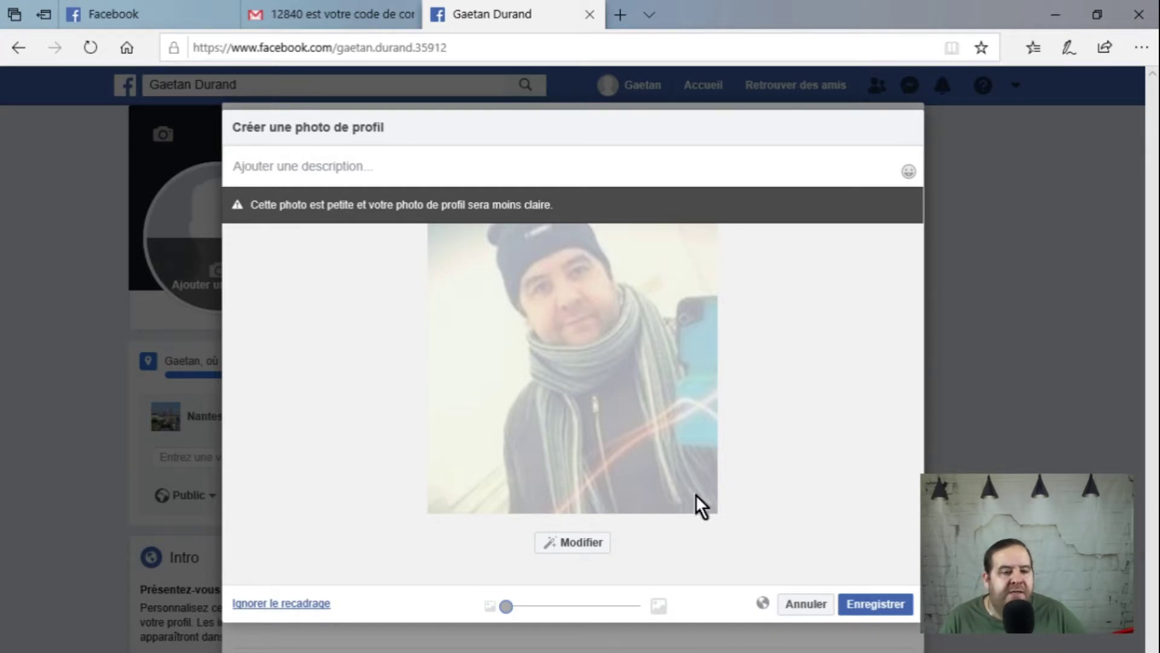
Step: Save the cropped selfie with Enregistrer so it becomes the profile picture
click(877, 605)
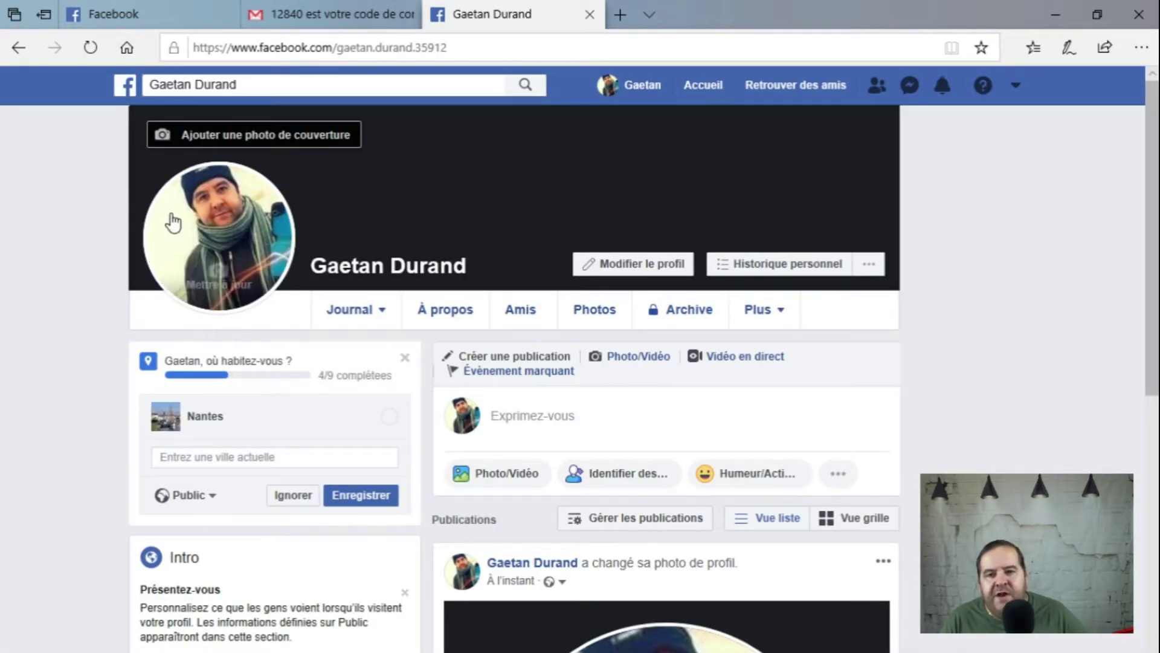
mouse_move(219, 204)
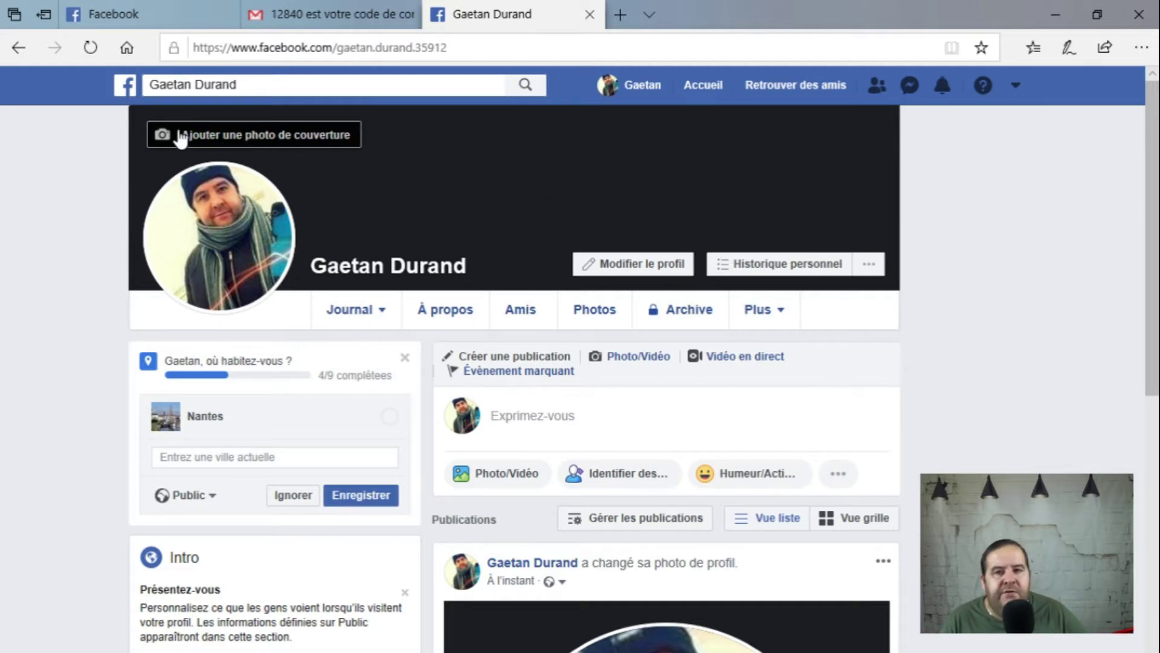
Step: Load the red YouTube Red image from the Images folder into the cover photo area as a preview
click(287, 140)
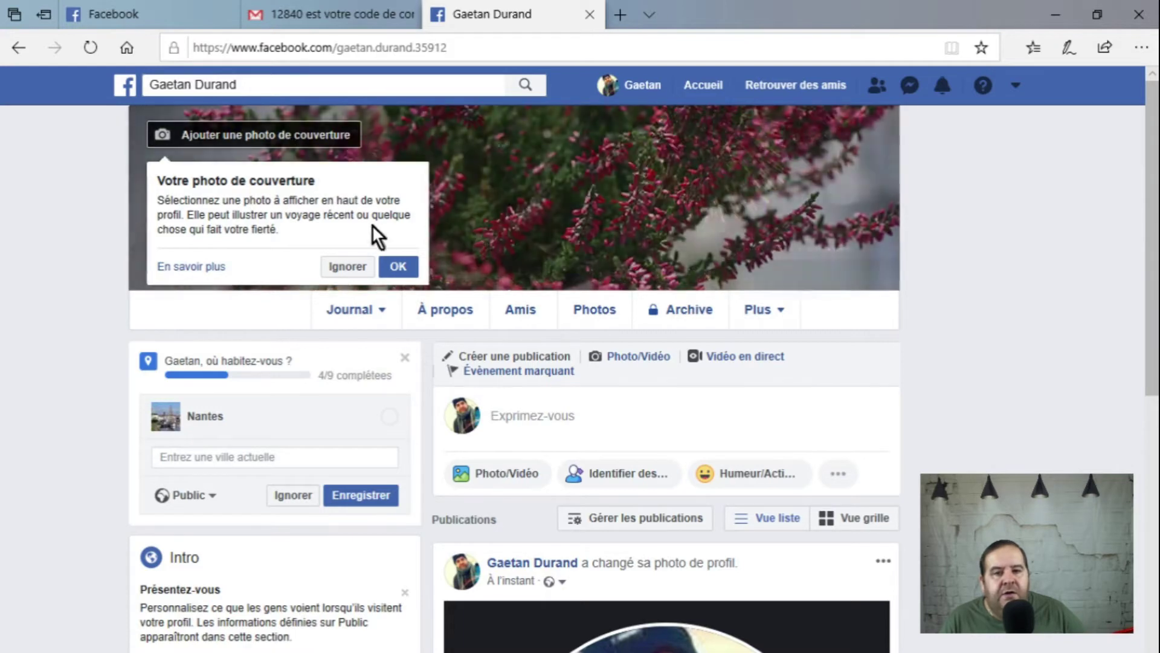
click(396, 266)
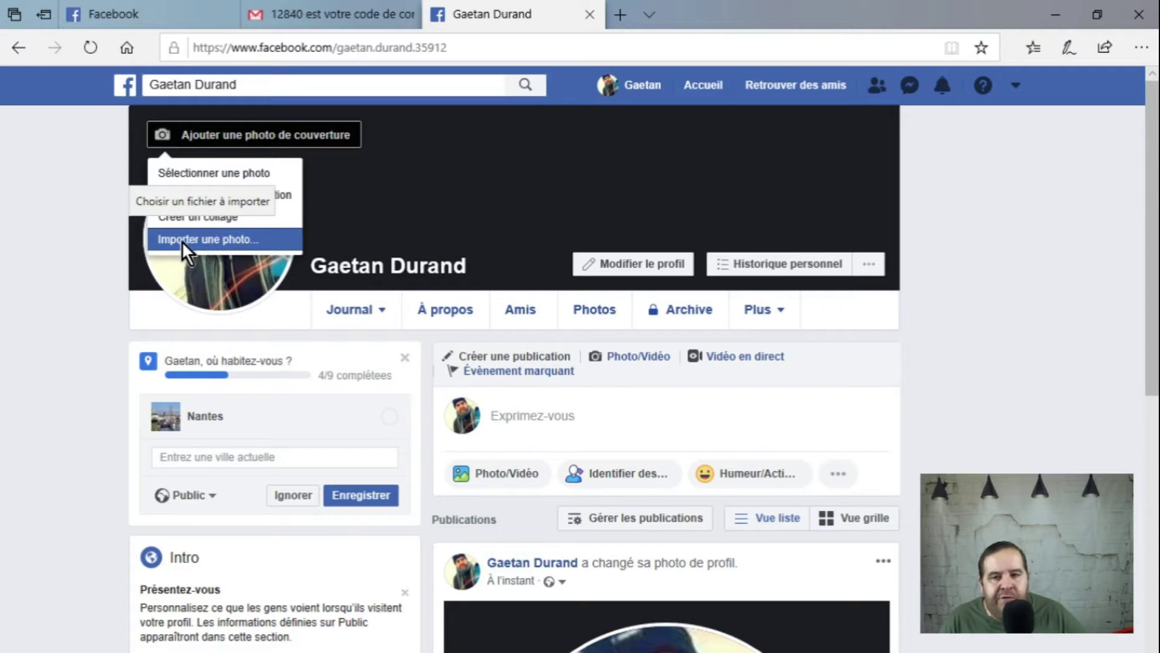
click(202, 241)
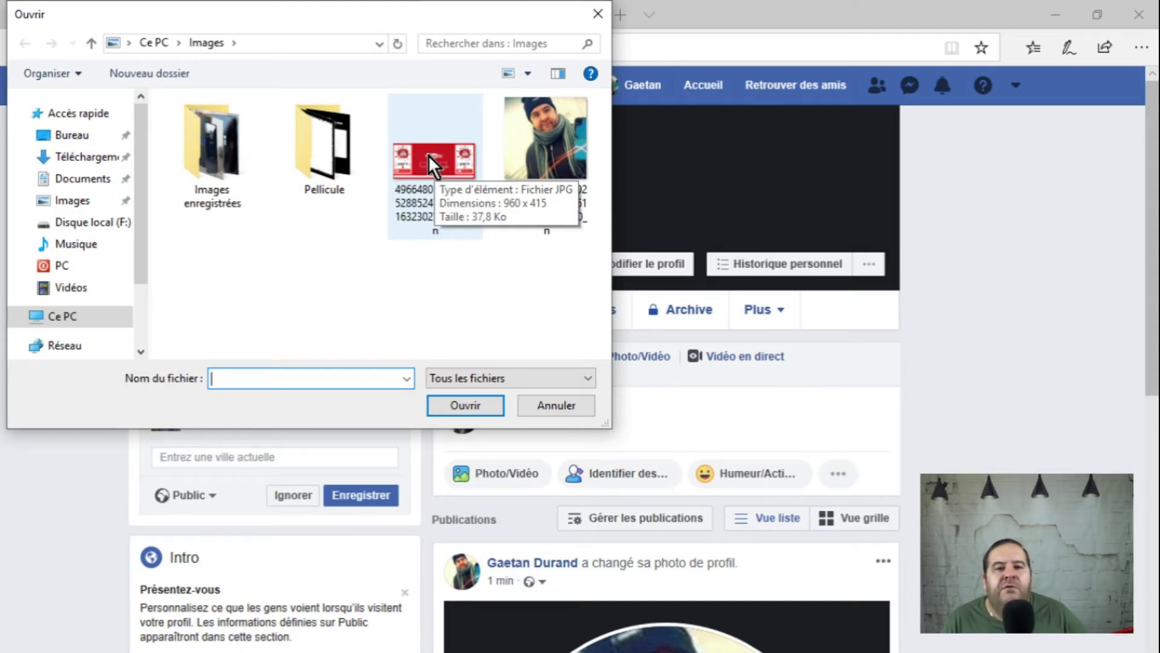
double_click(428, 154)
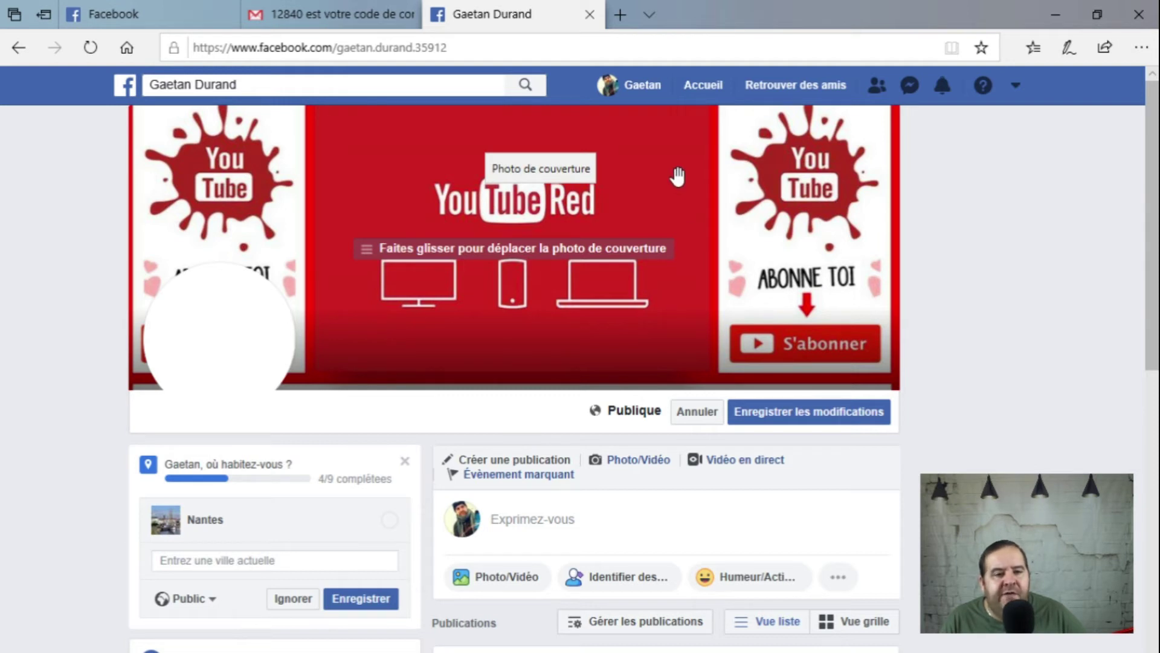
Step: Adjust the YouTube Red cover's vertical position and save it with Enregistrer les modifications
drag(668, 163, 661, 136)
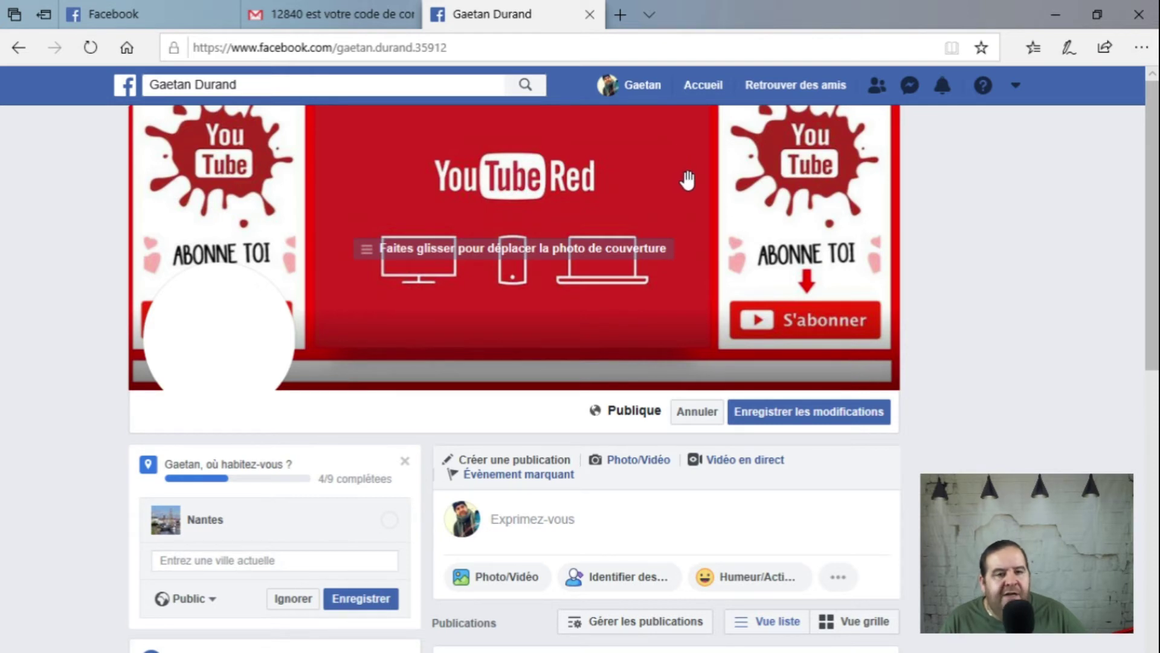
drag(688, 163, 701, 259)
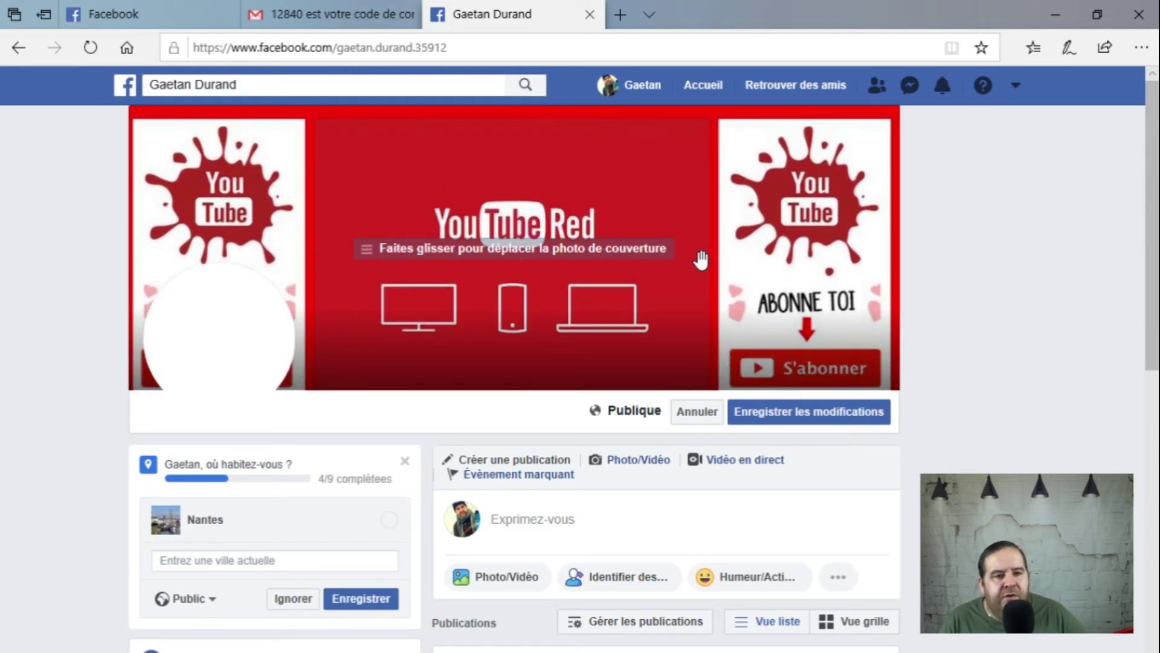
drag(701, 259, 698, 177)
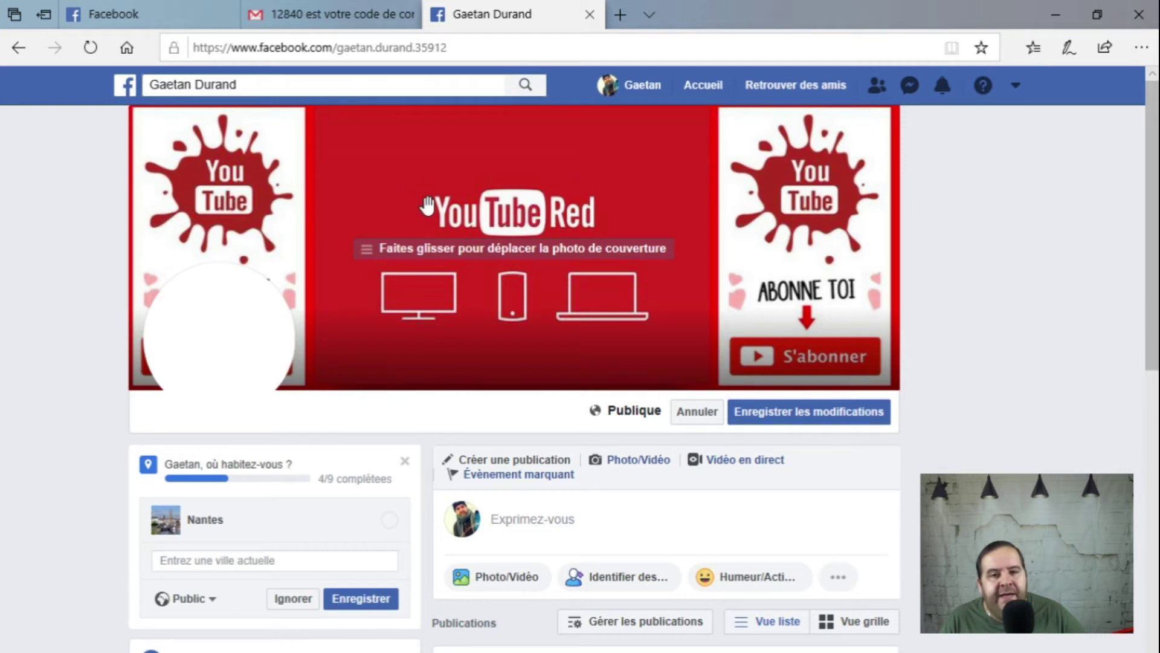
click(804, 411)
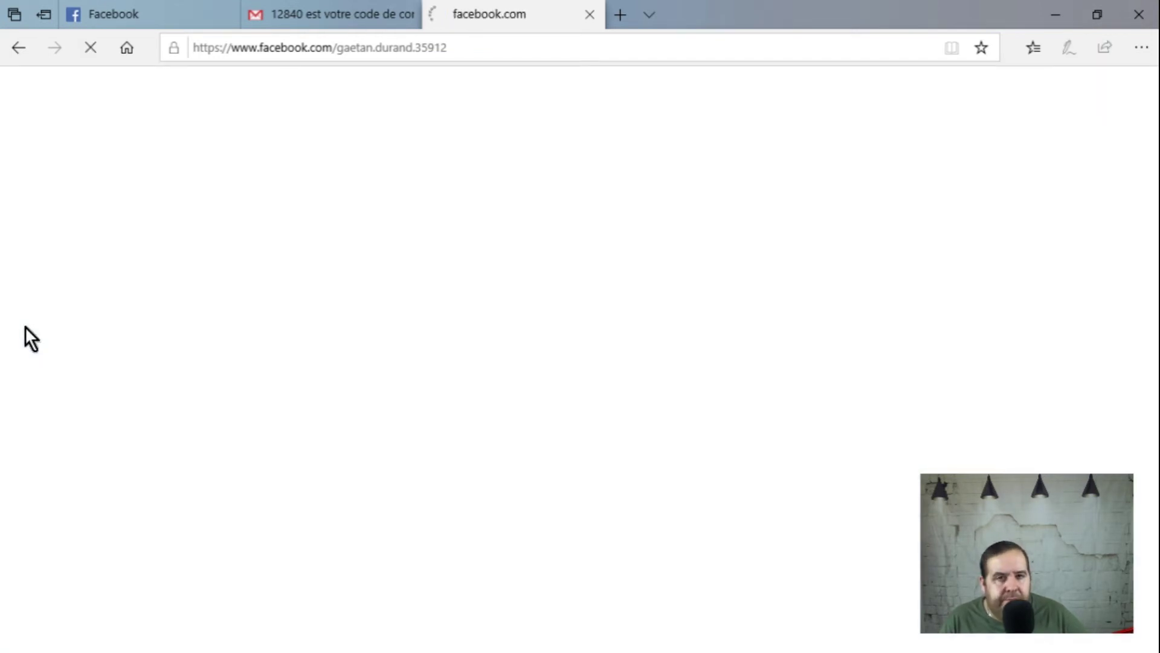
Step: Scroll down the reloaded profile to the cover-change post, then back to the top
scroll(24, 326, up, 2)
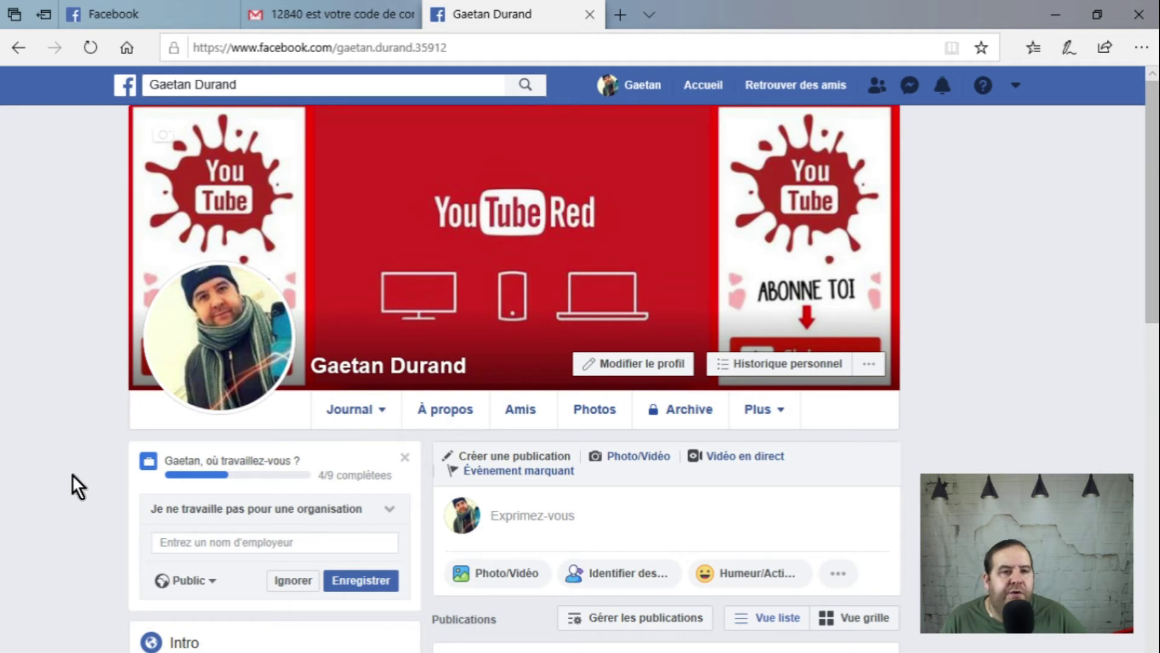
mouse_move(260, 350)
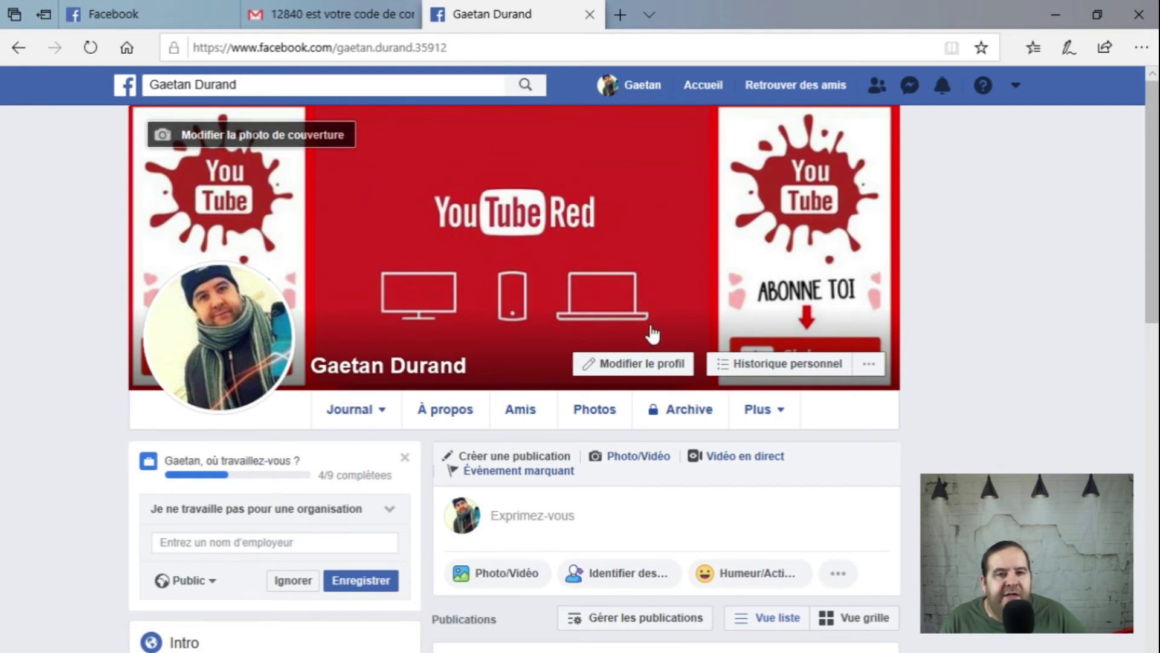
scroll(553, 209, down, 2)
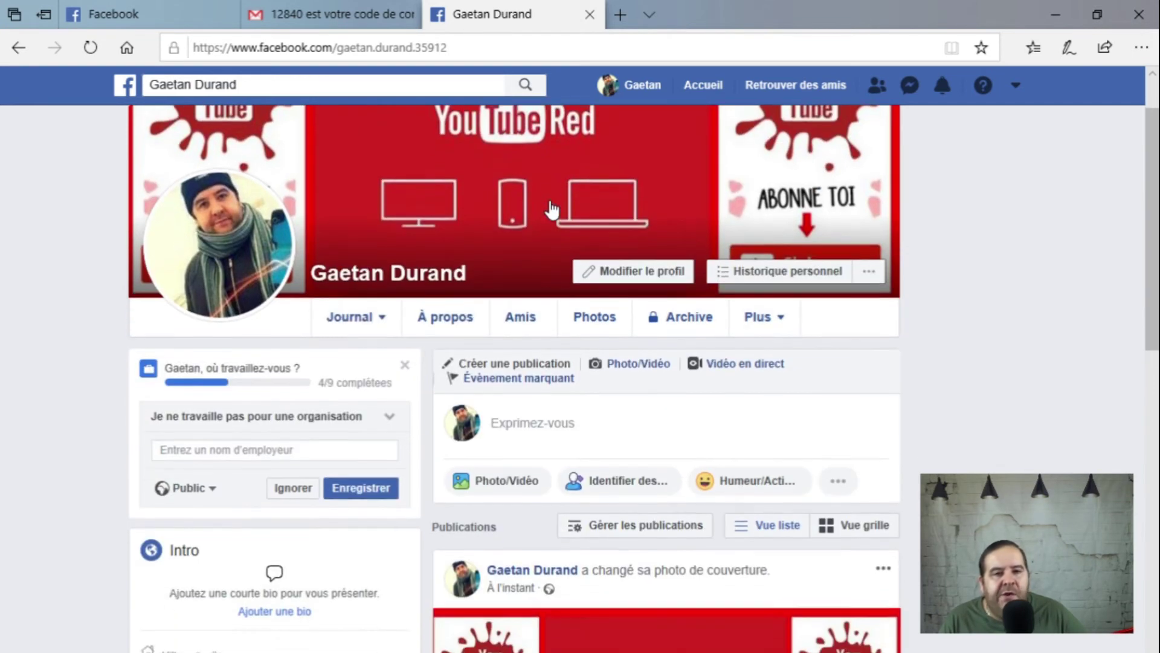
scroll(584, 405, down, 2)
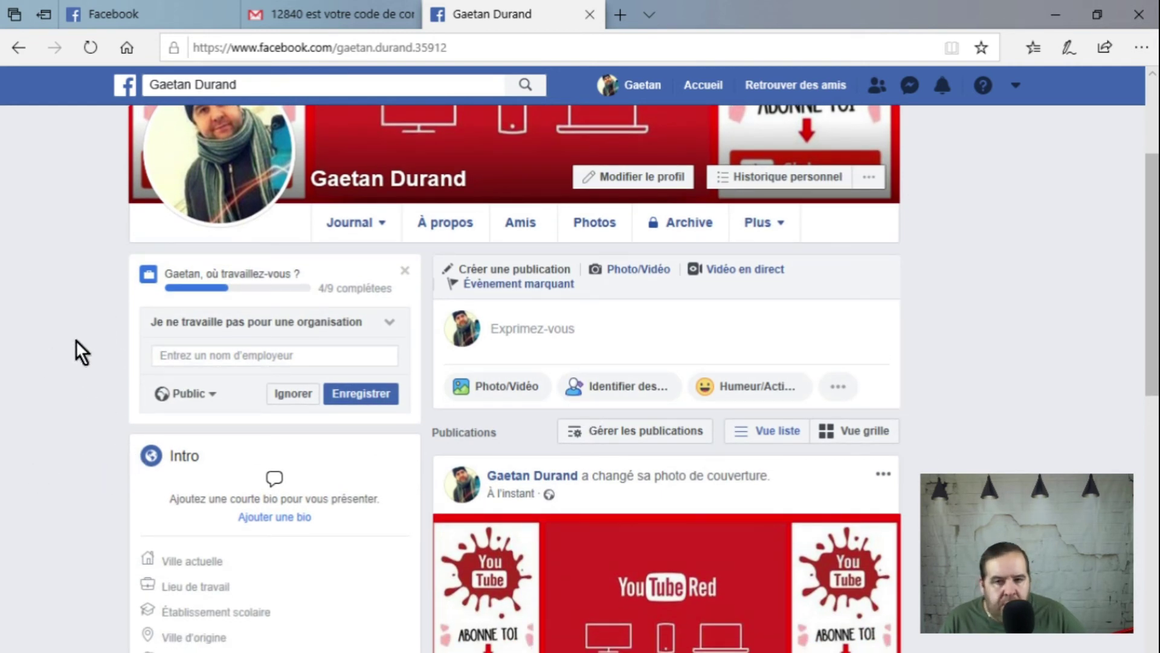
scroll(101, 397, down, 10)
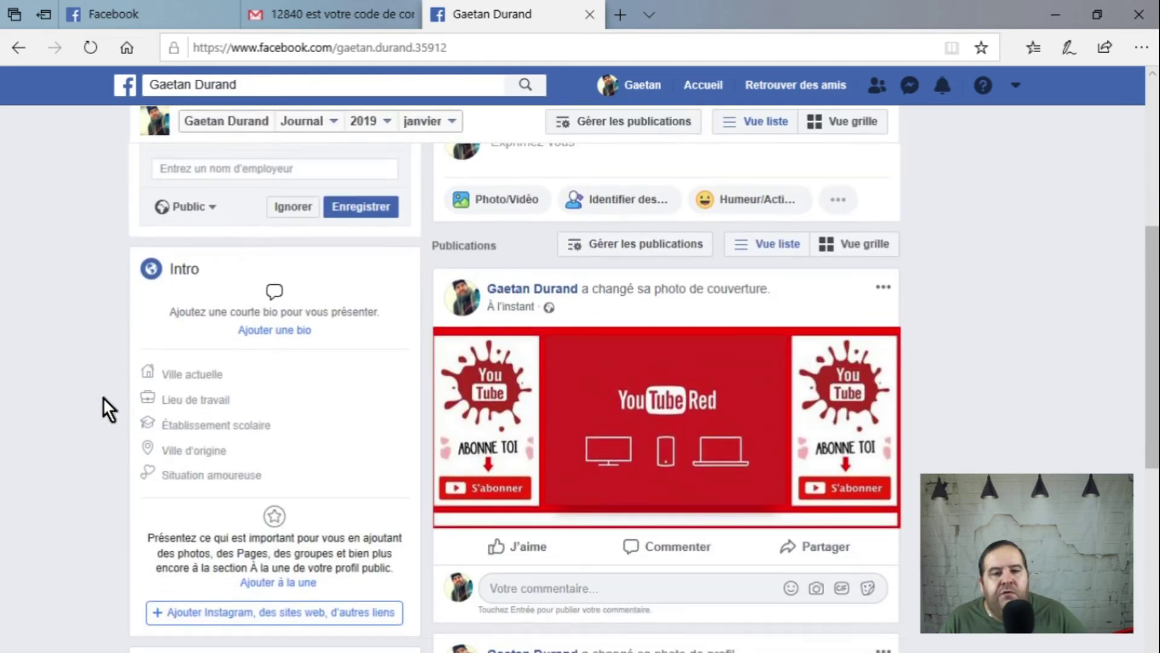
scroll(103, 399, up, 15)
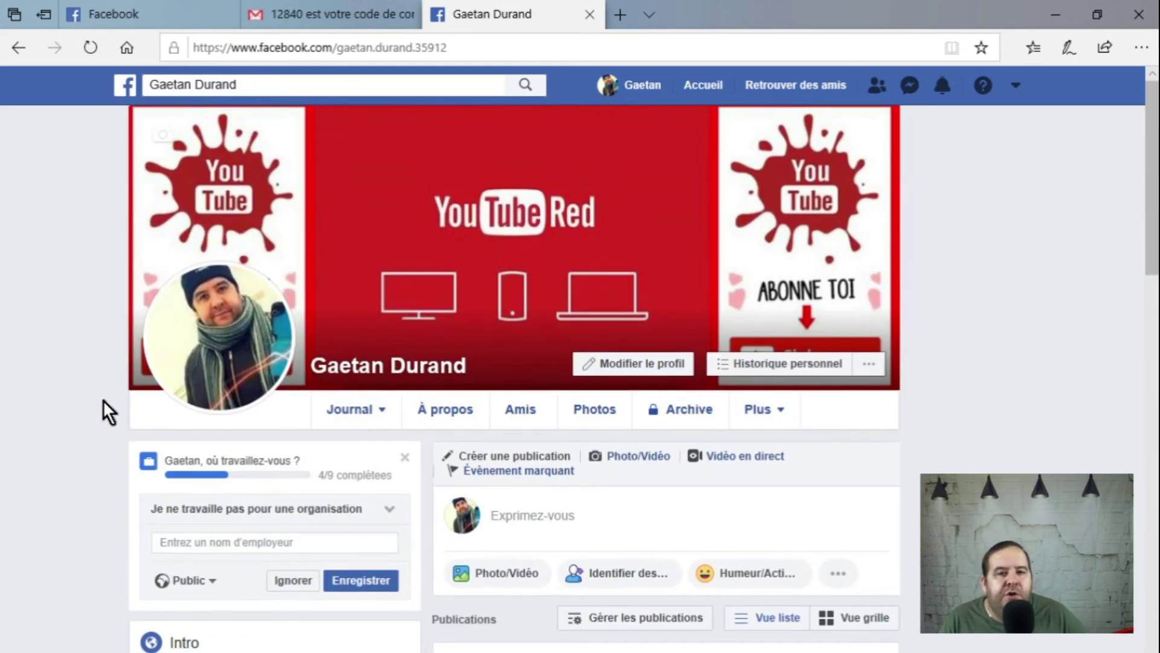